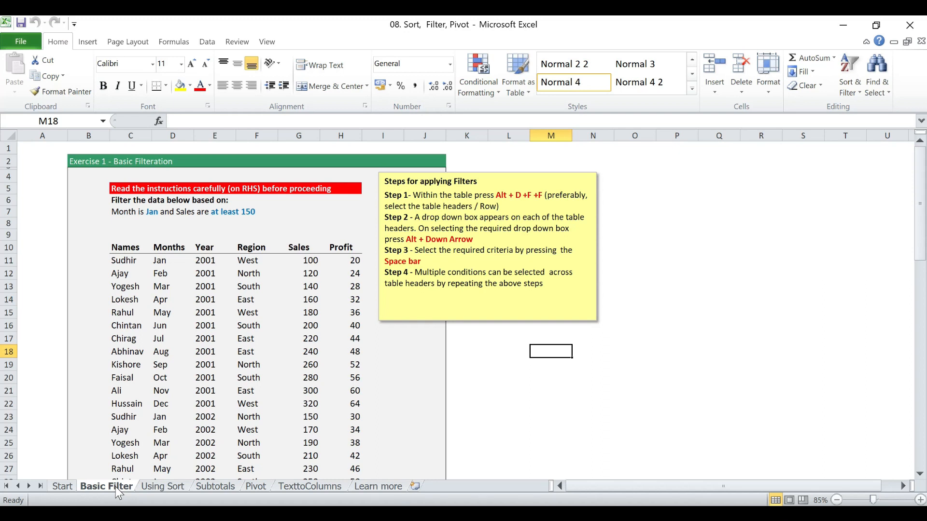
Turn on AutoFilter for the data table whose header row starts with Names in C10
click(121, 248)
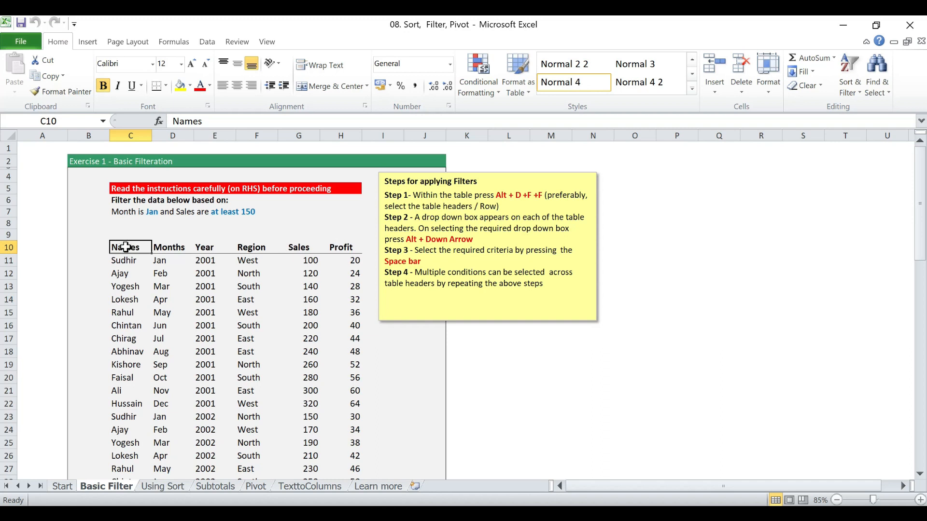
key(alt)
key(d)
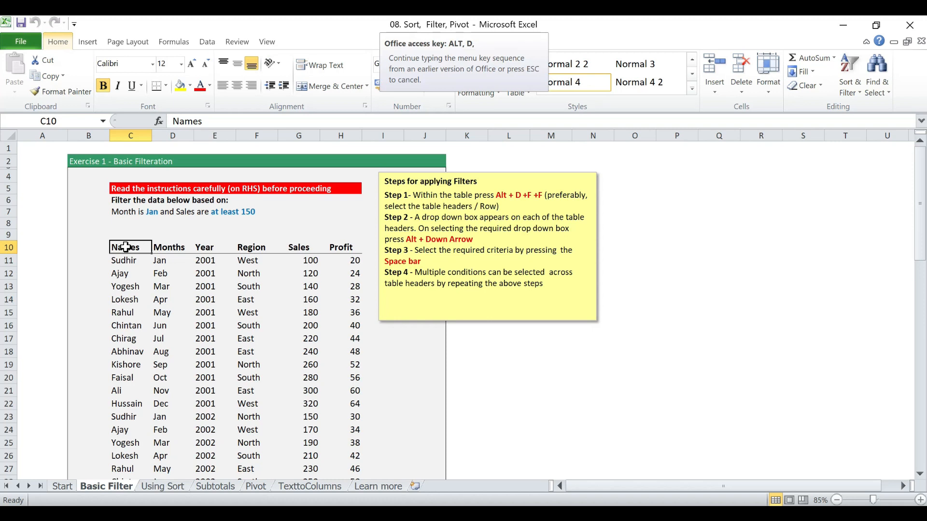
key(f)
key(f)
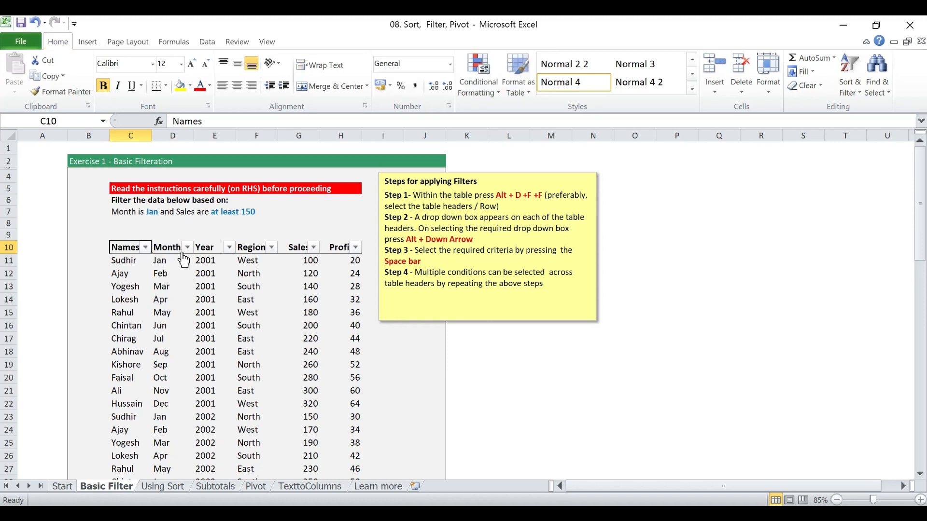
Filter the Names column to show only the second, third and fourth names in its value list
click(145, 247)
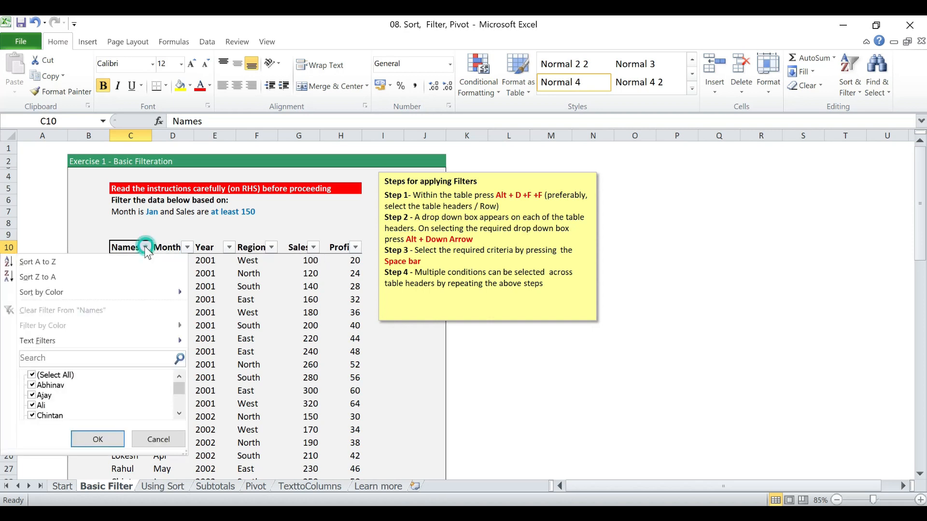
click(36, 376)
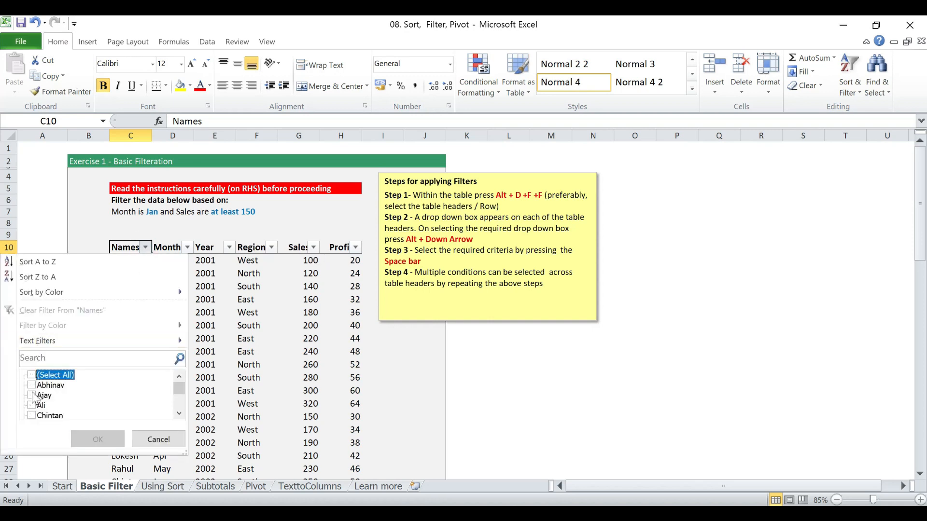
click(32, 395)
click(32, 405)
click(32, 415)
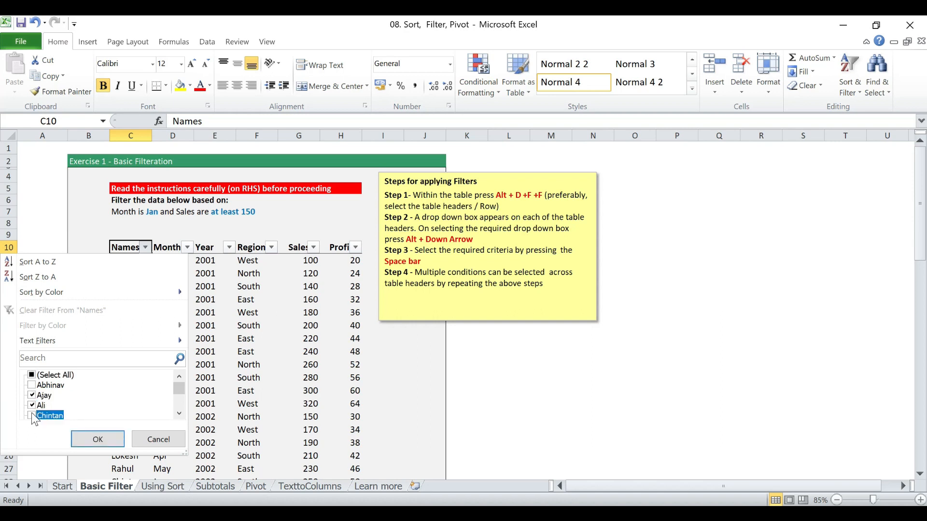
click(97, 439)
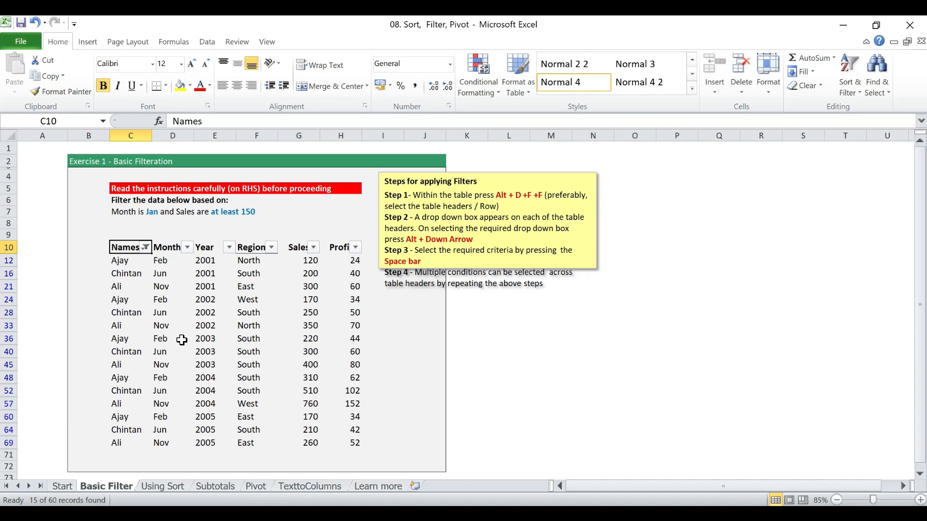
Reset the Names column filter to include all values
click(145, 247)
click(32, 376)
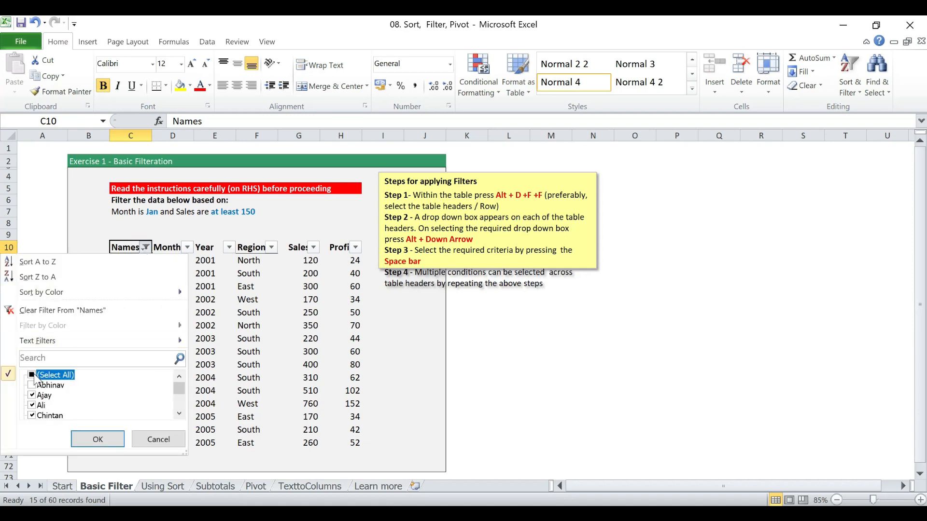
click(32, 376)
click(32, 376)
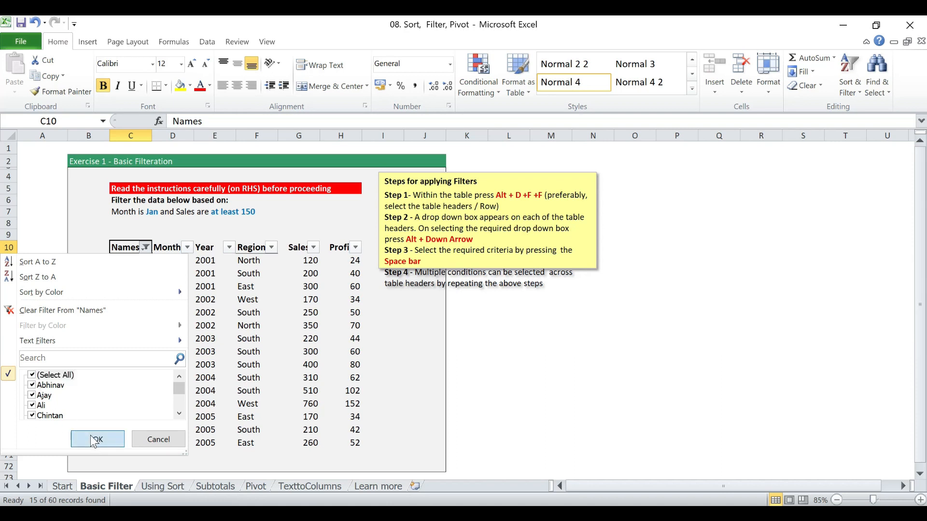
click(97, 439)
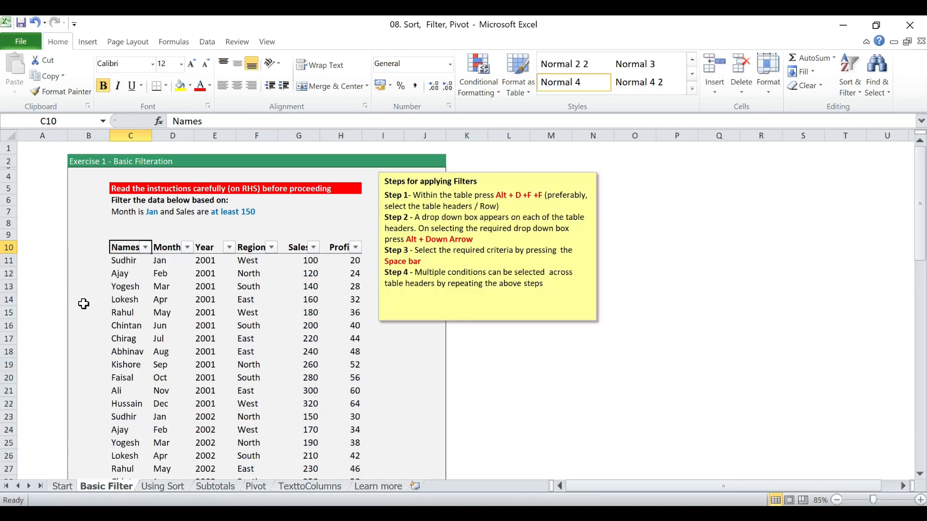
Filter the Months column to show only Aug
click(187, 247)
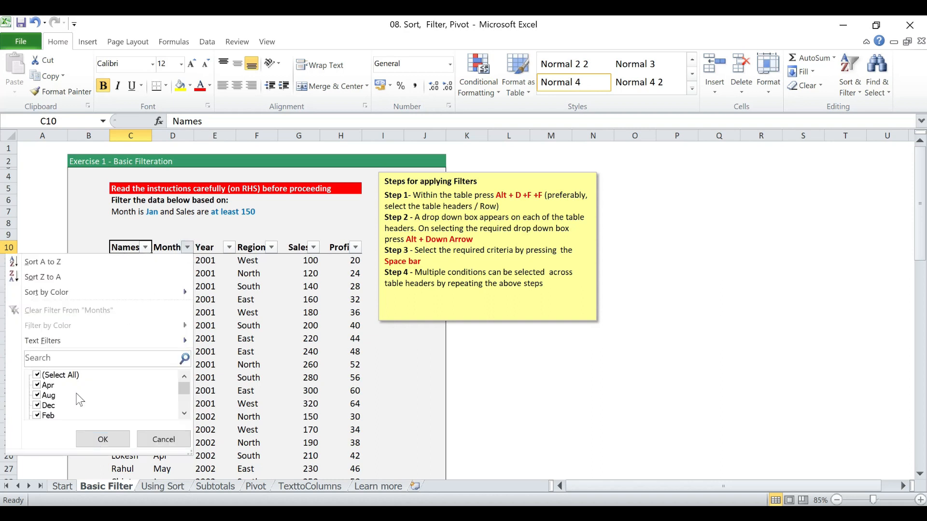
click(37, 375)
click(37, 395)
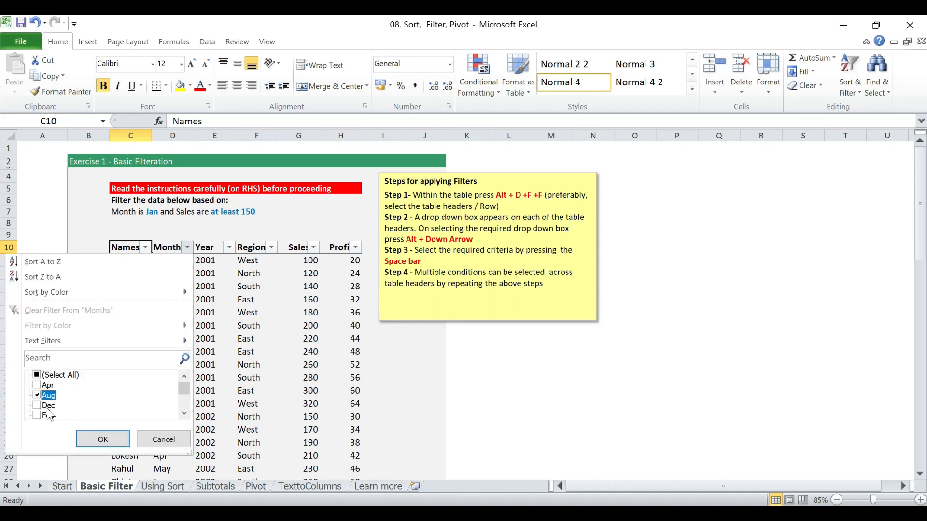
click(102, 439)
Filter the Region column to show only North
click(271, 247)
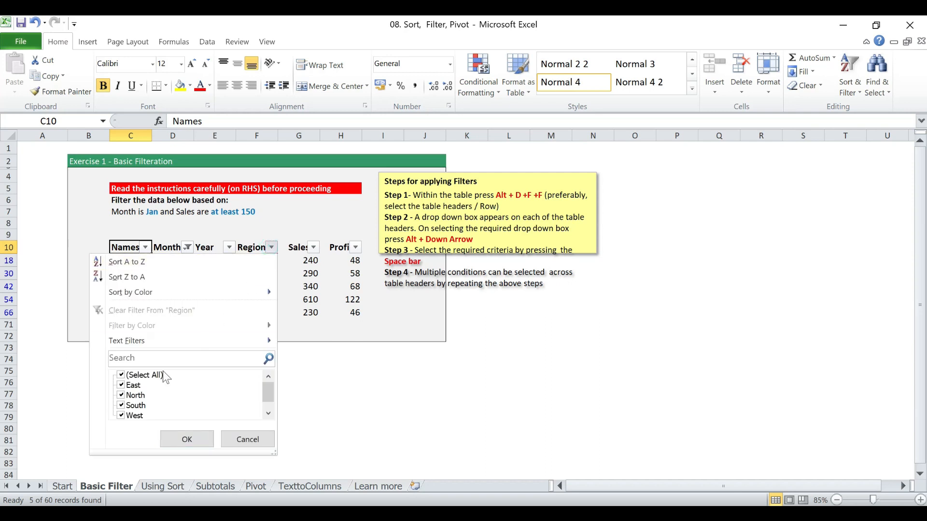
click(121, 375)
click(130, 395)
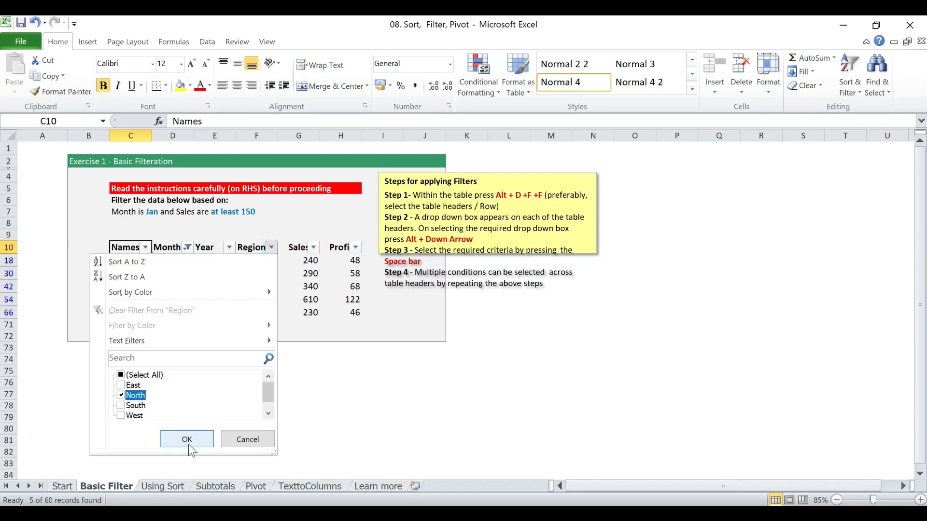
click(187, 439)
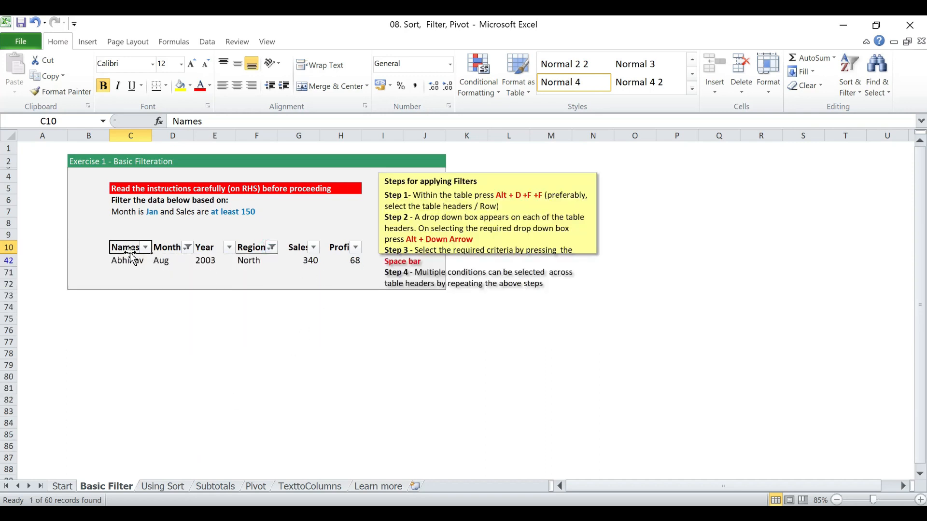
Turn off AutoFilter on the table to clear all column filters
key(alt)
key(d)
key(f)
key(f)
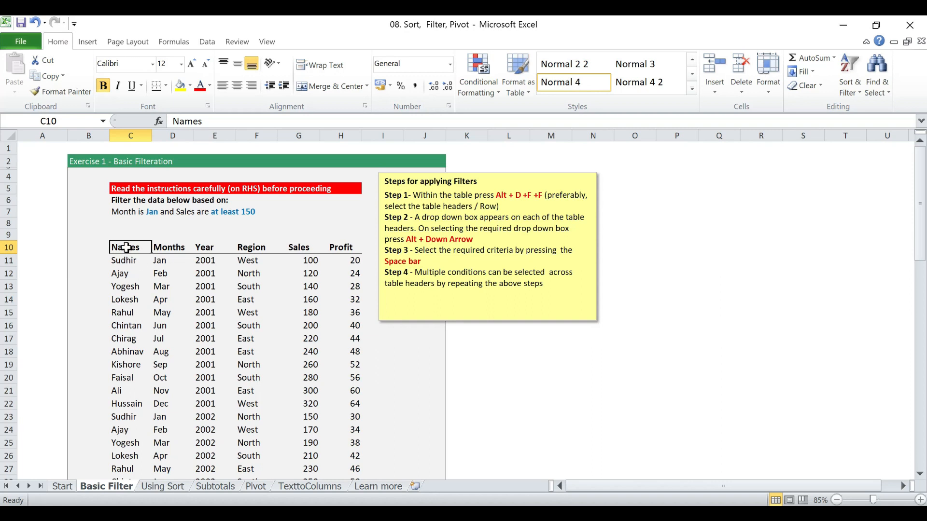
Copy the table's header and first five data rows, C10:H15, to cell O1
drag(126, 247, 338, 312)
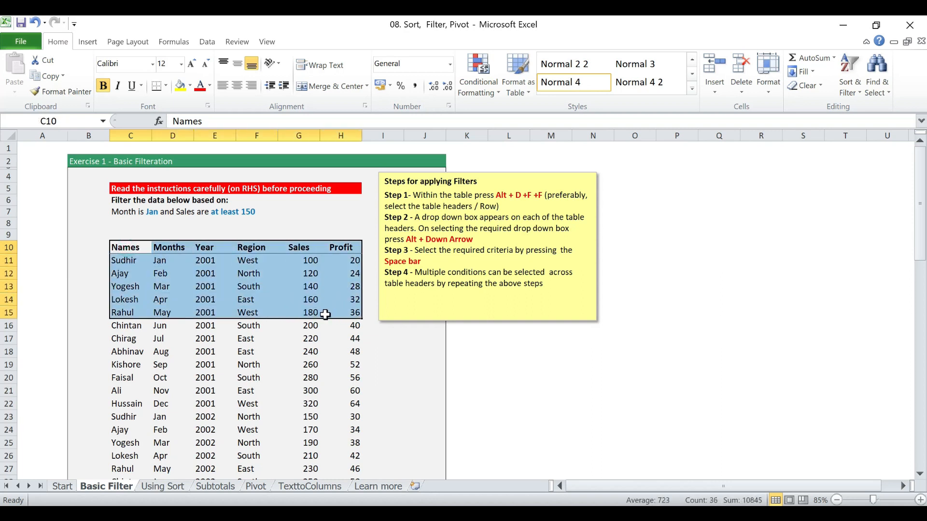
key(ctrl+c)
click(649, 158)
click(643, 147)
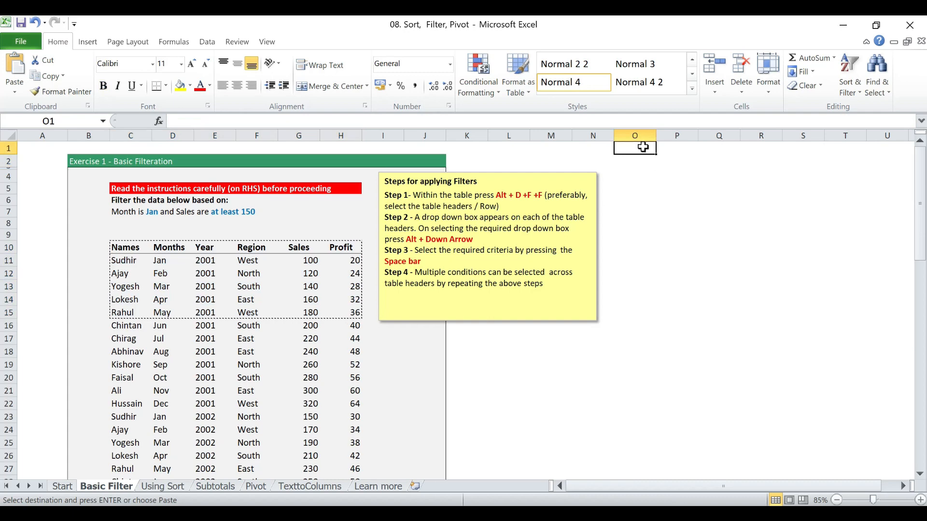
key(ctrl+v)
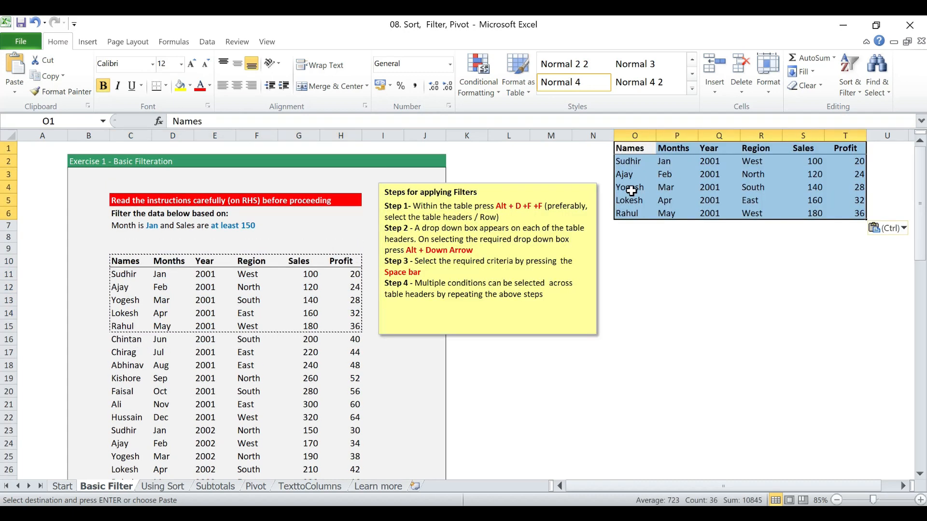
Clear the third data row of the copied table, O4:T4, to leave a blank row in it
drag(628, 189, 857, 189)
key(Delete)
click(624, 147)
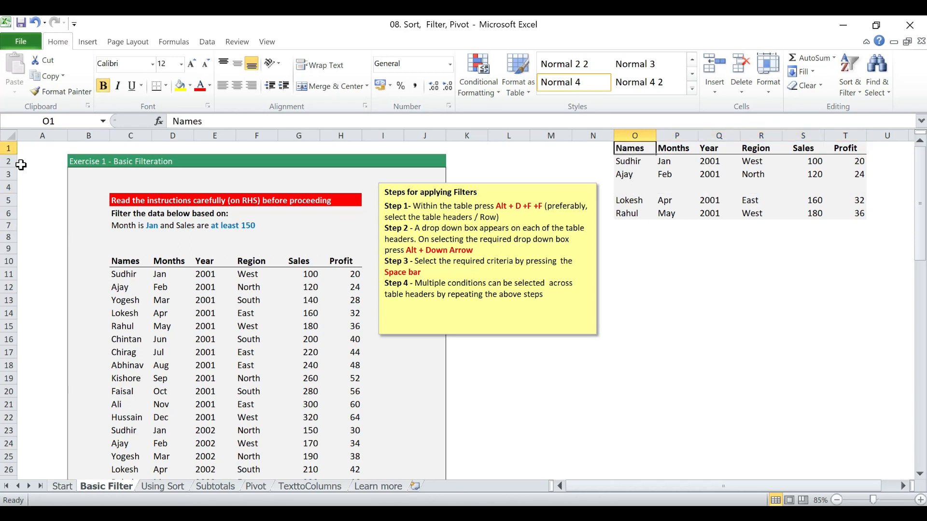
Select the entire worksheet and apply AutoFilter to it
click(6, 131)
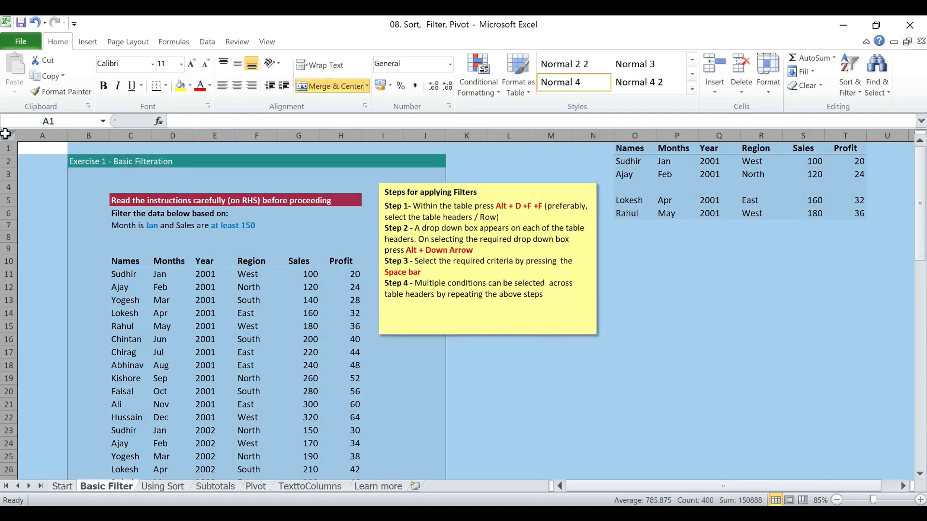
key(alt+d)
key(f)
key(f)
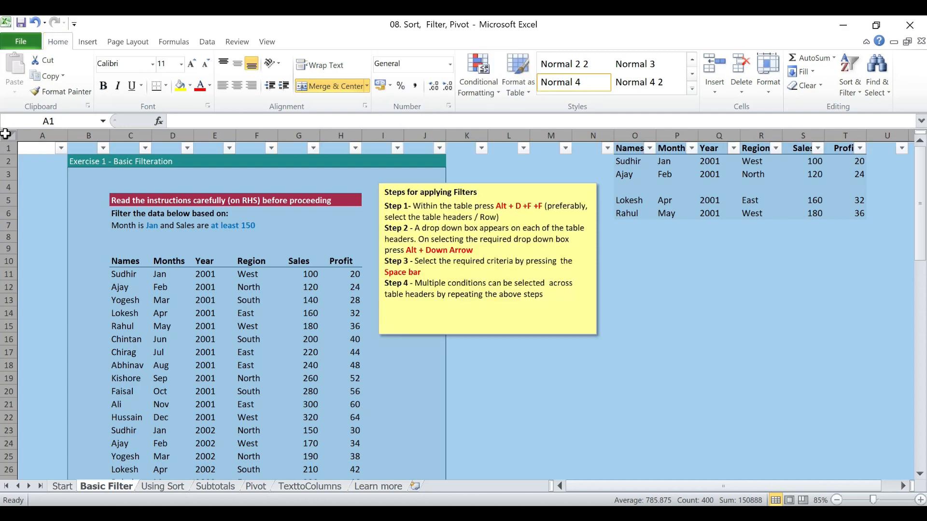
Check which values the copied table's Names filter list includes, then close the list without filtering
click(668, 162)
click(651, 149)
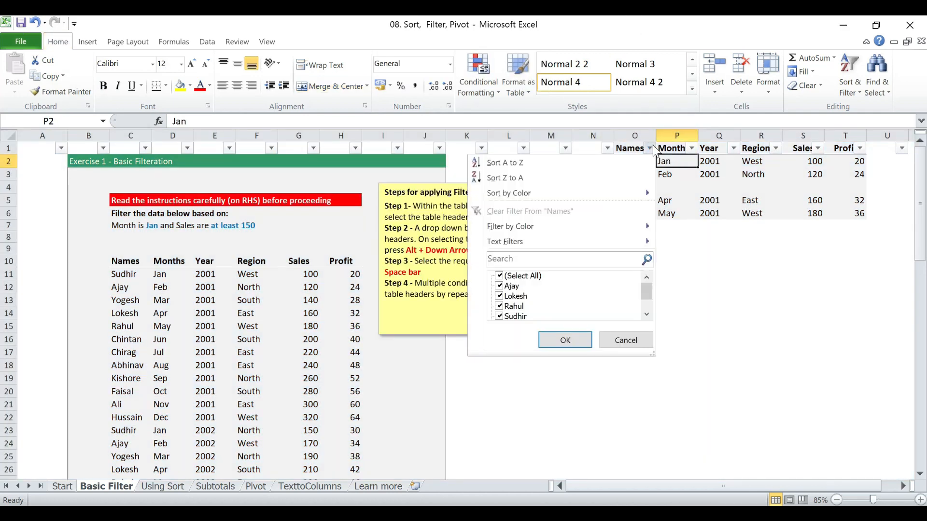
click(687, 167)
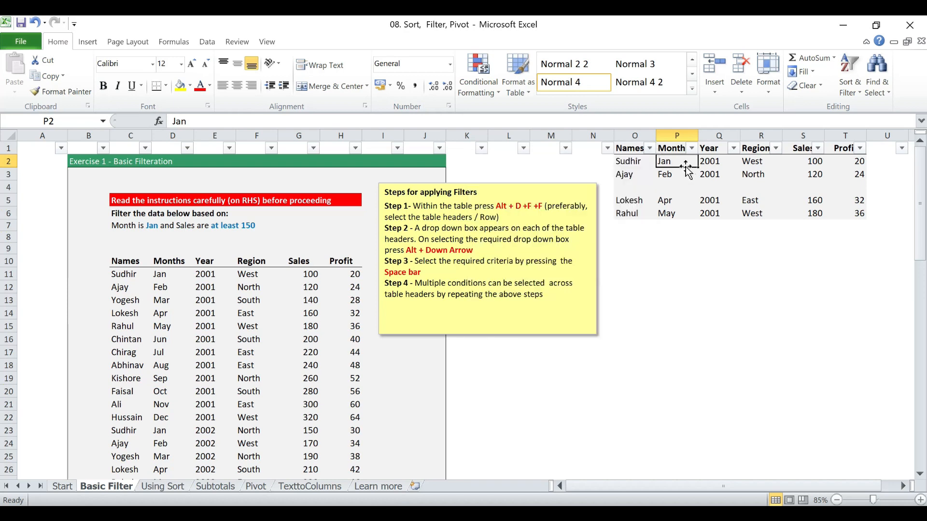
Remove the sheet-wide filter and reapply it from cell P2 so it covers the copied table only
click(207, 43)
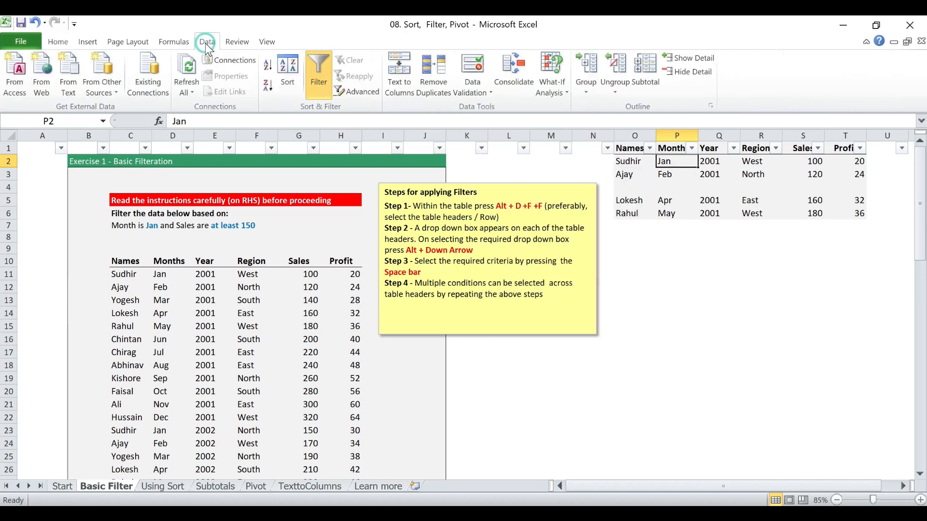
click(321, 73)
click(321, 73)
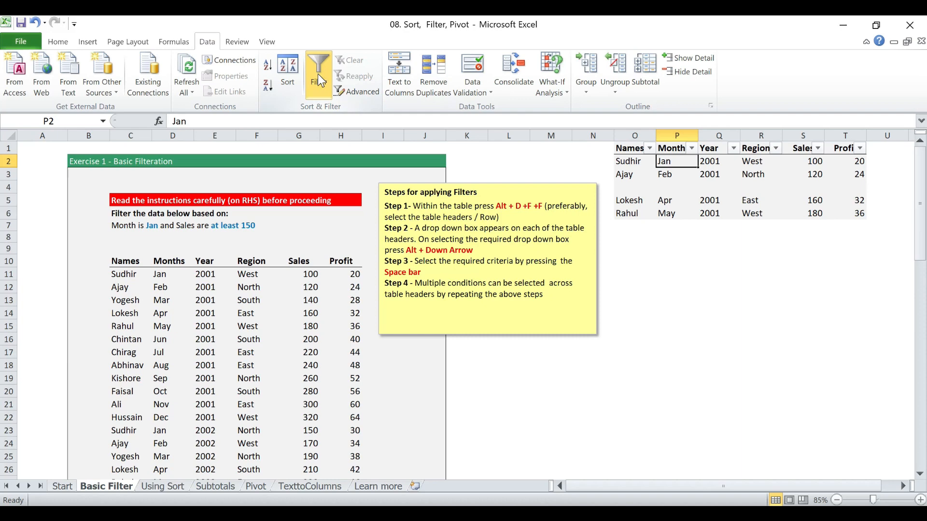
Go to the Using Sort sheet and turn on AutoFilter for the table whose headers start at C9
click(177, 487)
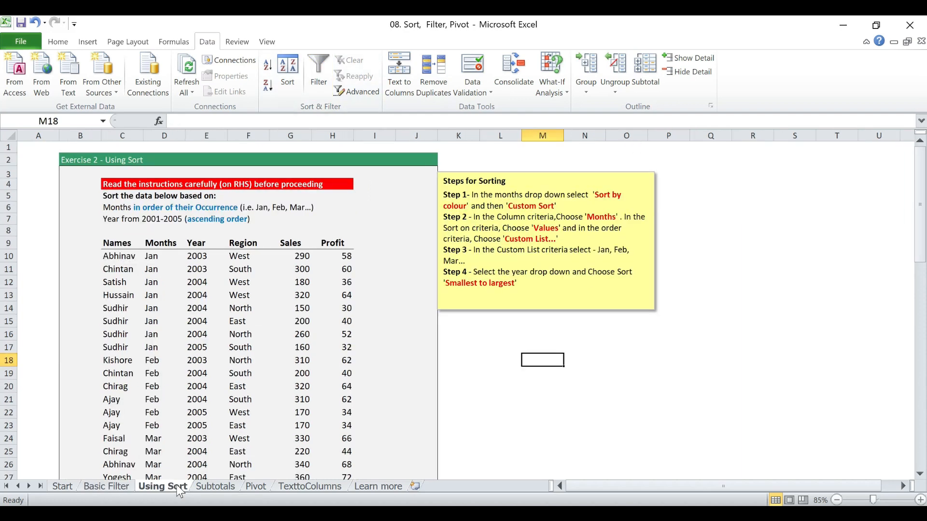
click(116, 244)
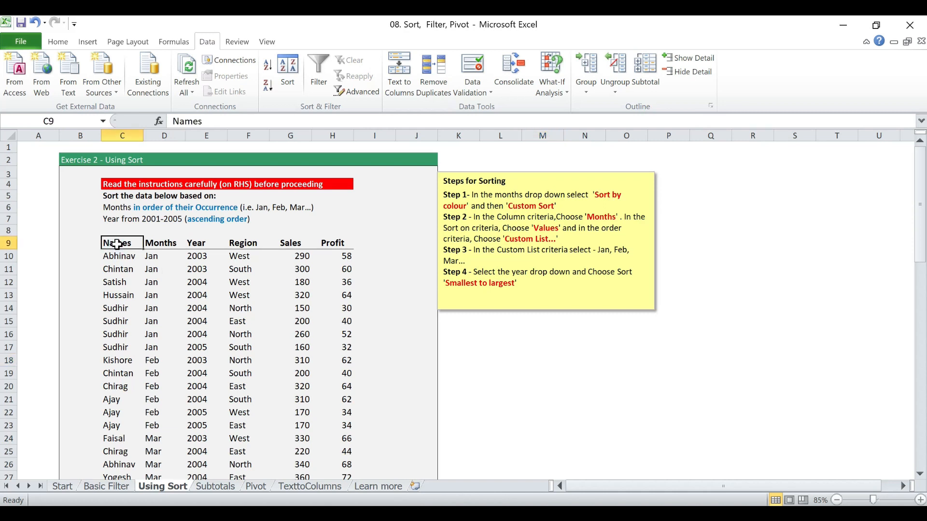
key(alt+d)
key(f)
key(f)
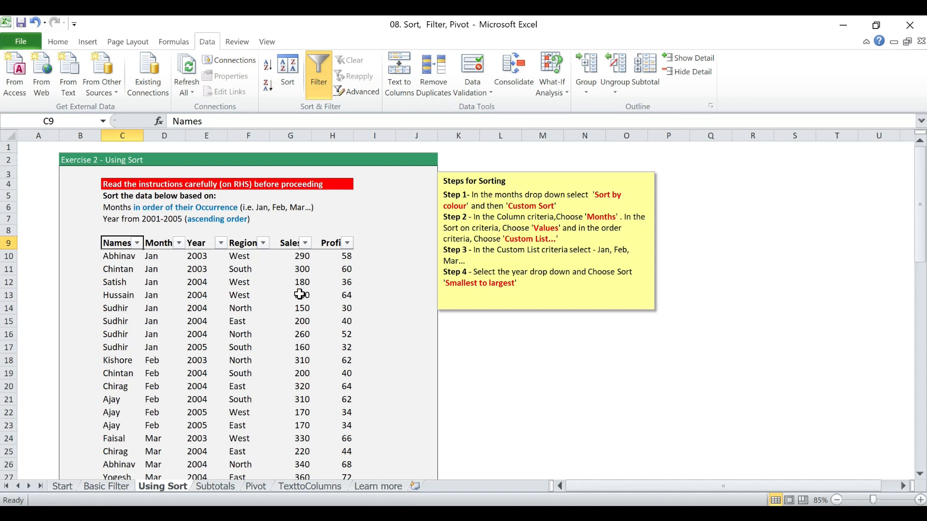
Start a custom sort of the table headed at C9, with Months as the first level, sorted on values A to Z
click(165, 244)
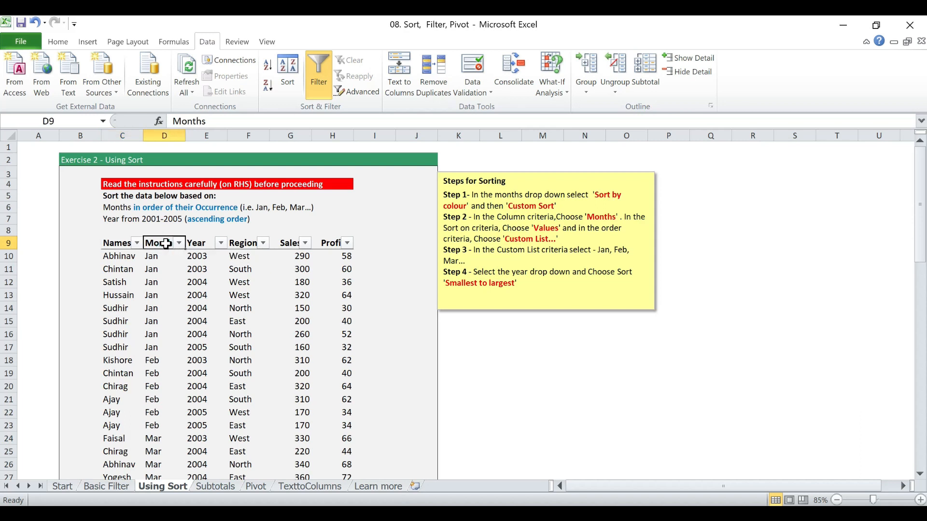
click(125, 242)
click(289, 81)
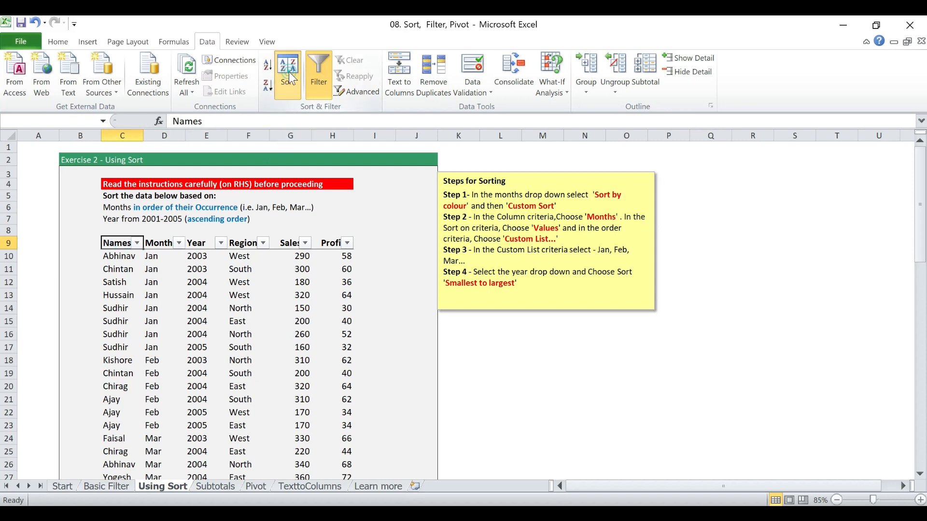
click(448, 305)
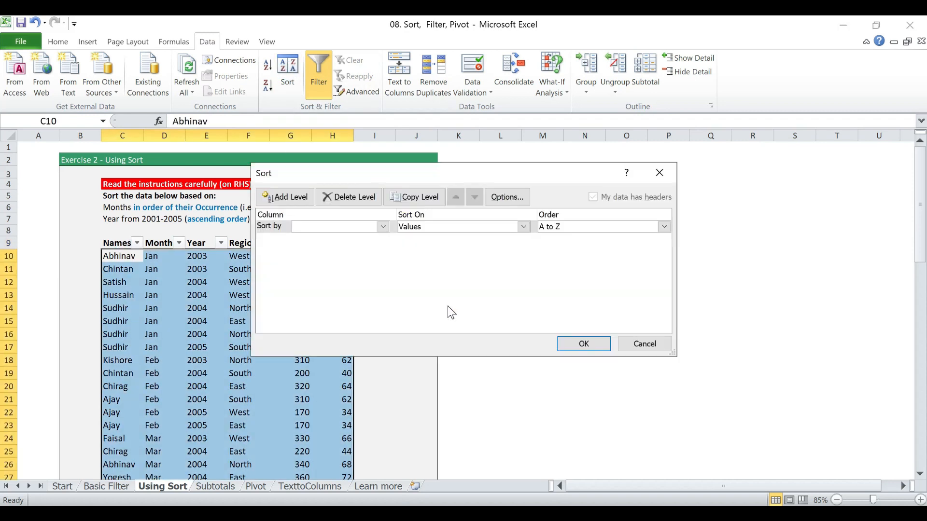
click(384, 227)
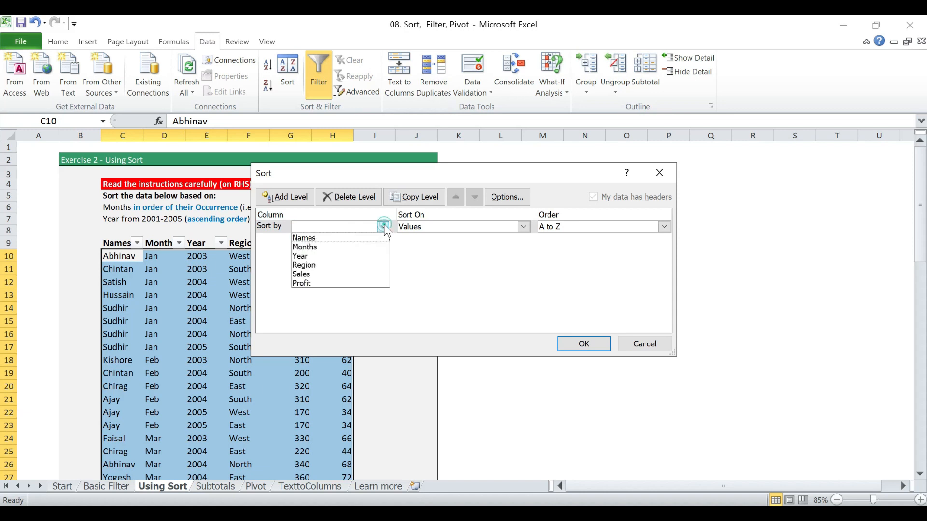
click(327, 249)
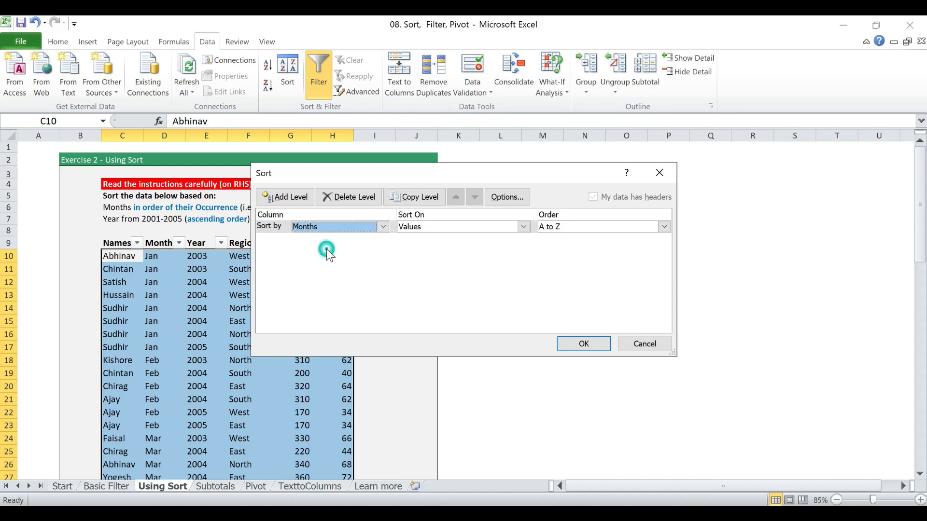
click(665, 227)
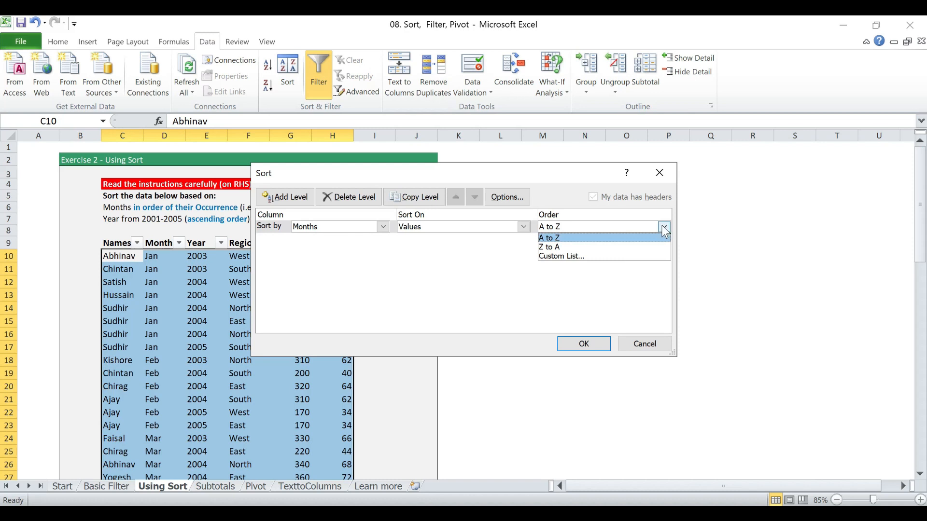
click(664, 226)
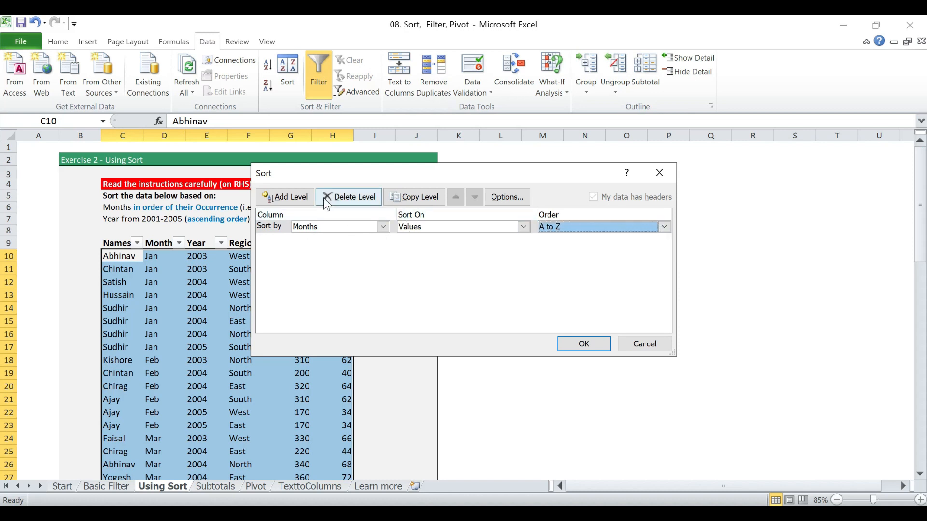
Add Region, A to Z, and Sales, Smallest to Largest, as the second and third sort levels and apply the sort
click(290, 197)
click(383, 239)
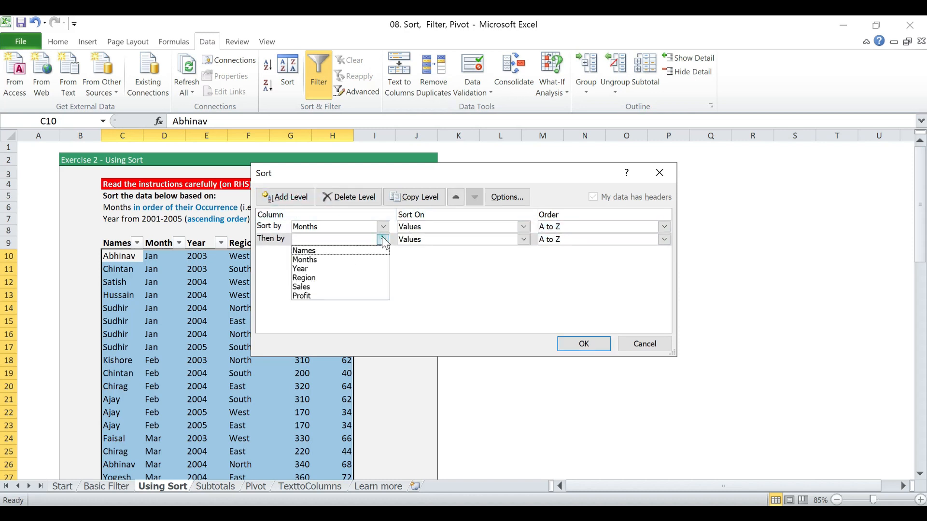
click(337, 278)
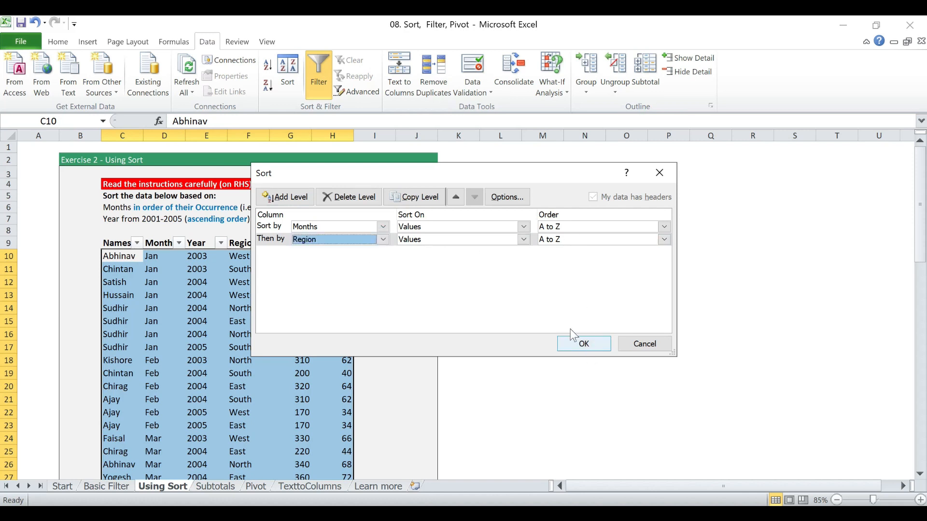
click(288, 195)
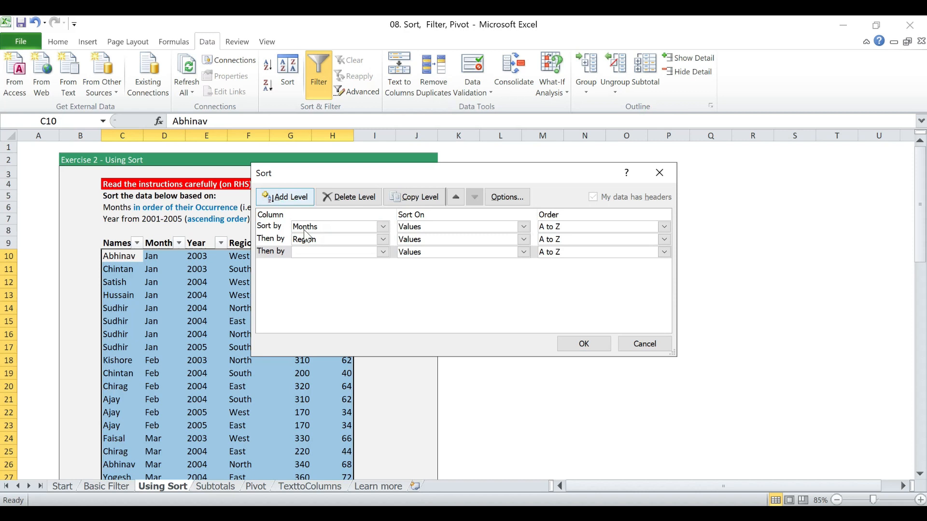
click(383, 252)
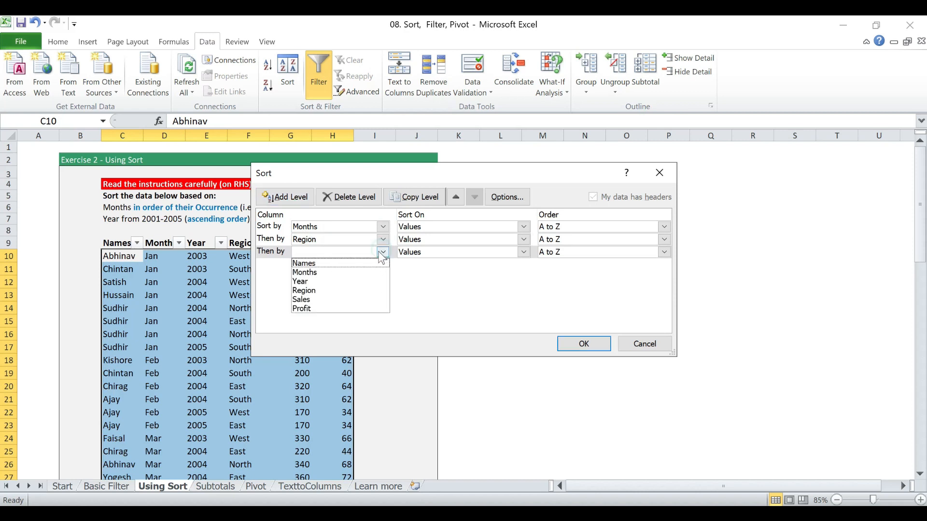
click(310, 298)
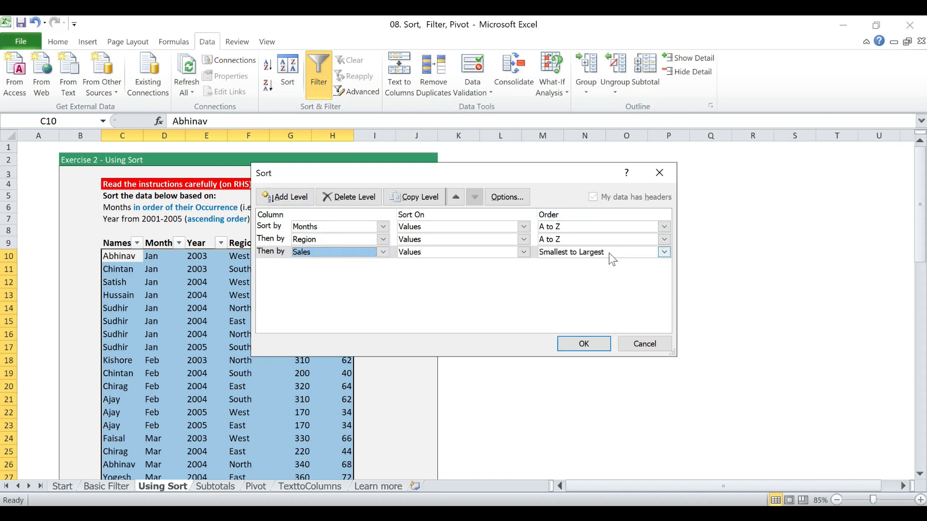
click(596, 344)
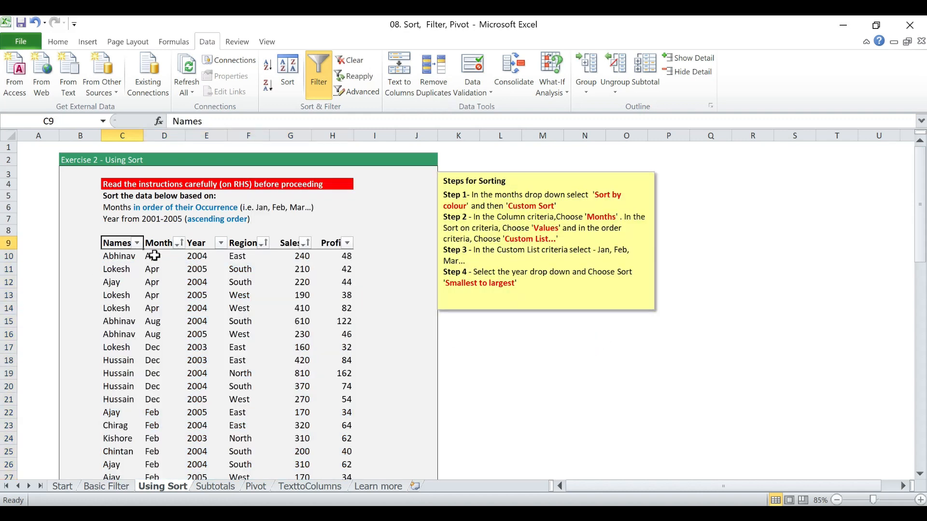
Examine how the April rows are ordered by month, by region, and by sales within the same region
drag(159, 255, 167, 303)
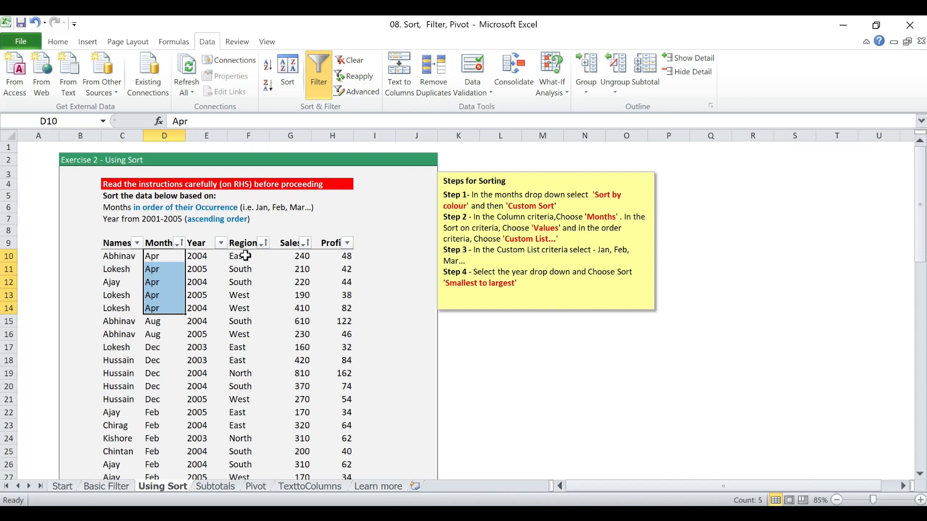
click(245, 256)
drag(249, 267, 251, 309)
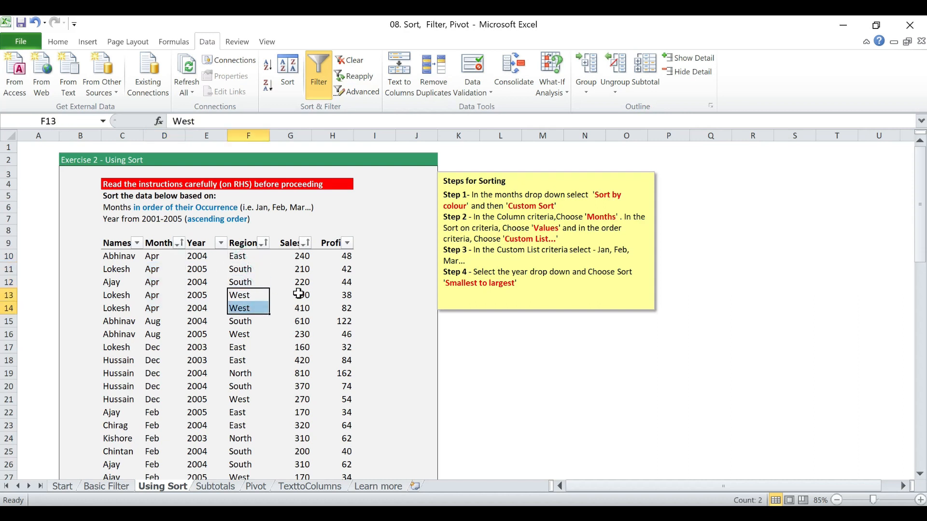
click(305, 258)
click(305, 270)
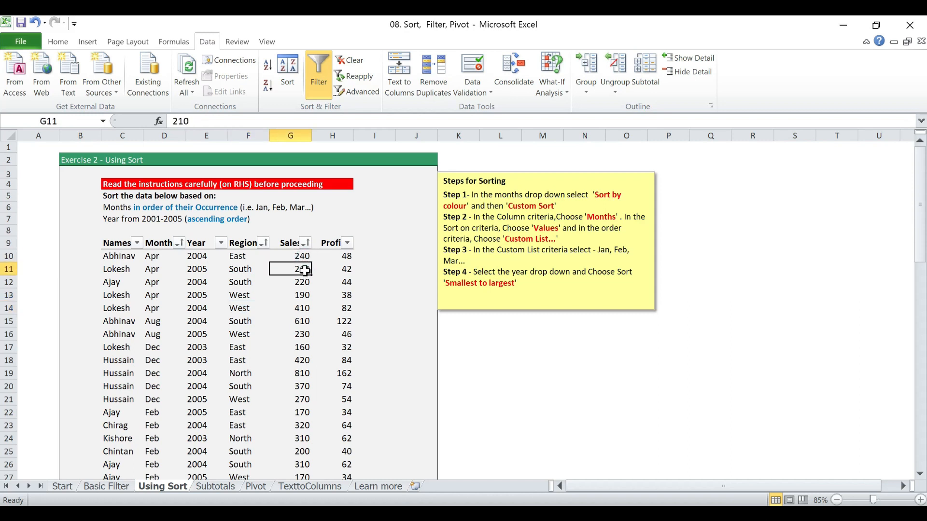
drag(304, 270, 250, 286)
click(294, 269)
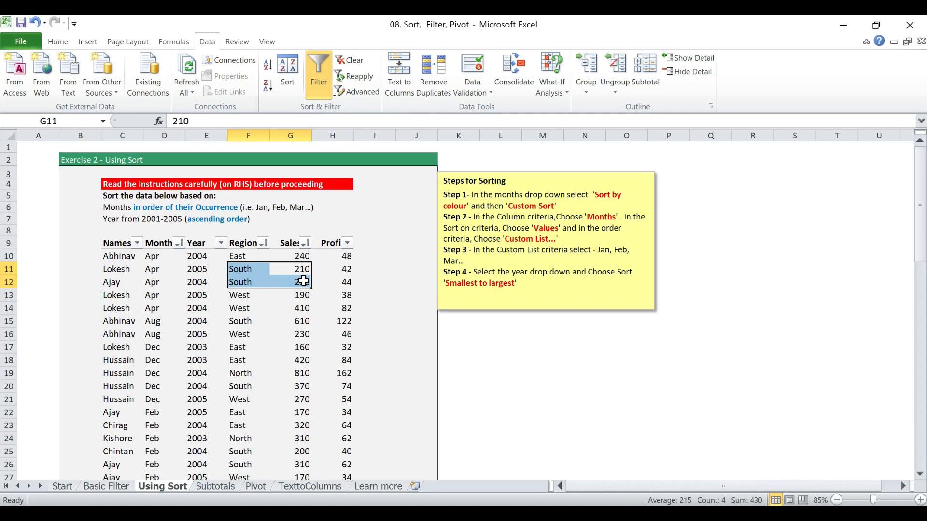
On the Subtotals sheet, add Sum subtotals for only Sales and Profit at each change in Region to the table headed at C8
click(217, 486)
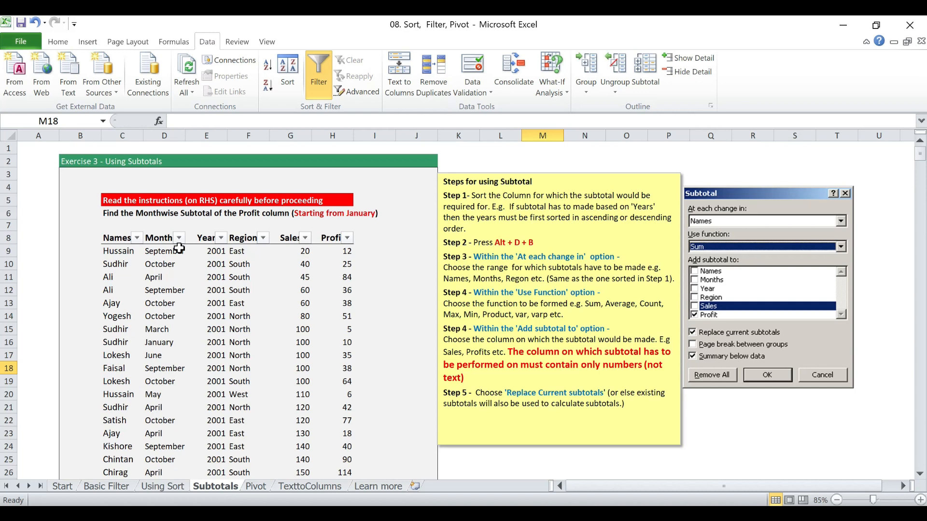
click(111, 237)
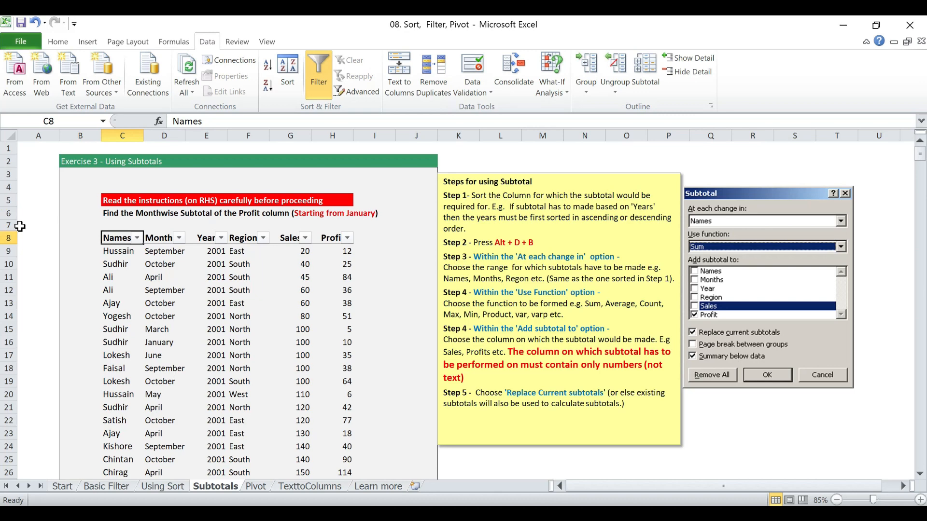
key(alt)
key(d)
key(b)
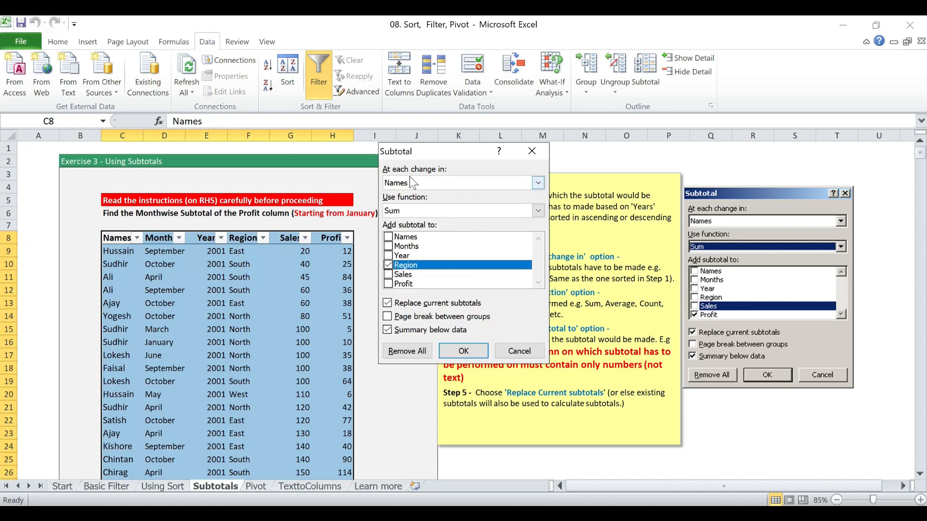
click(541, 182)
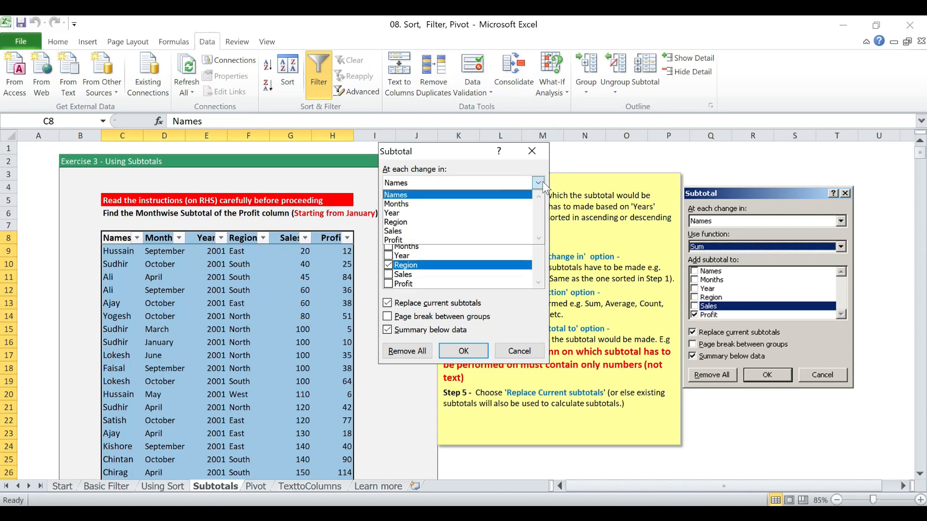
click(406, 222)
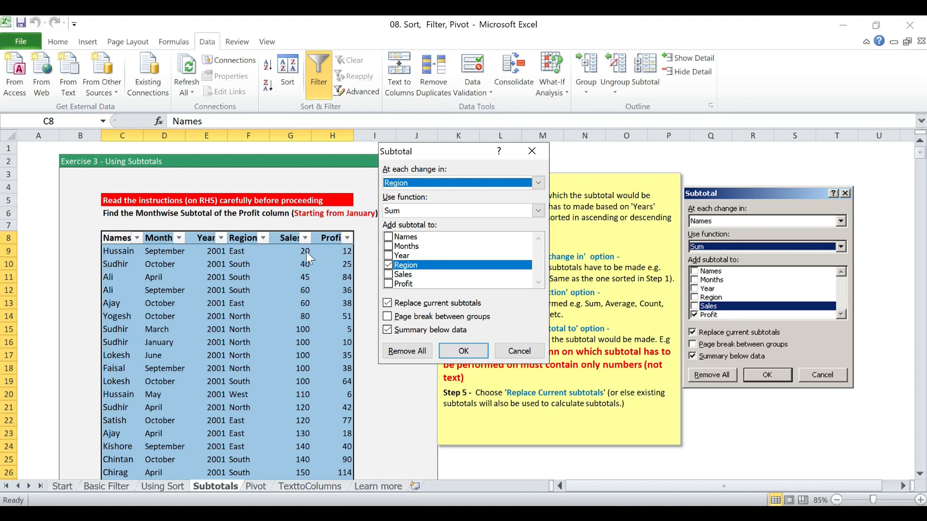
click(389, 266)
click(388, 274)
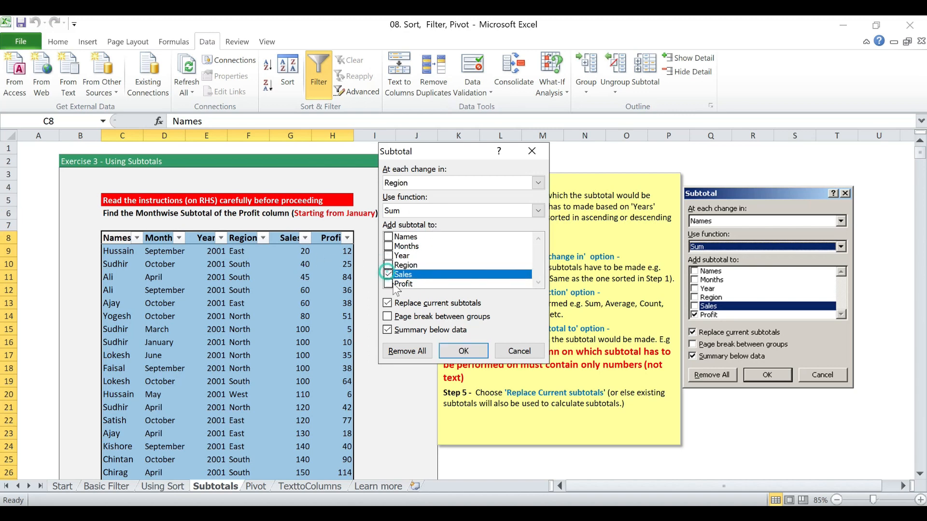
click(389, 284)
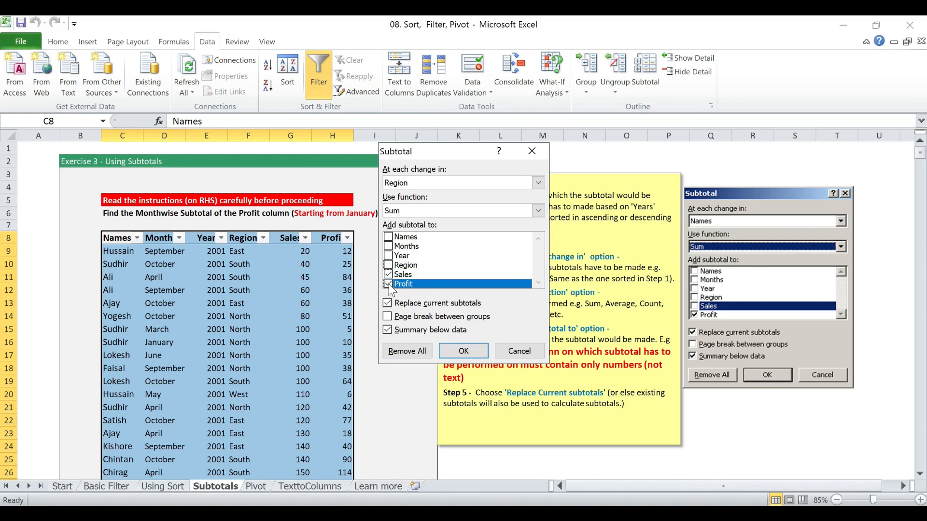
click(389, 284)
click(464, 350)
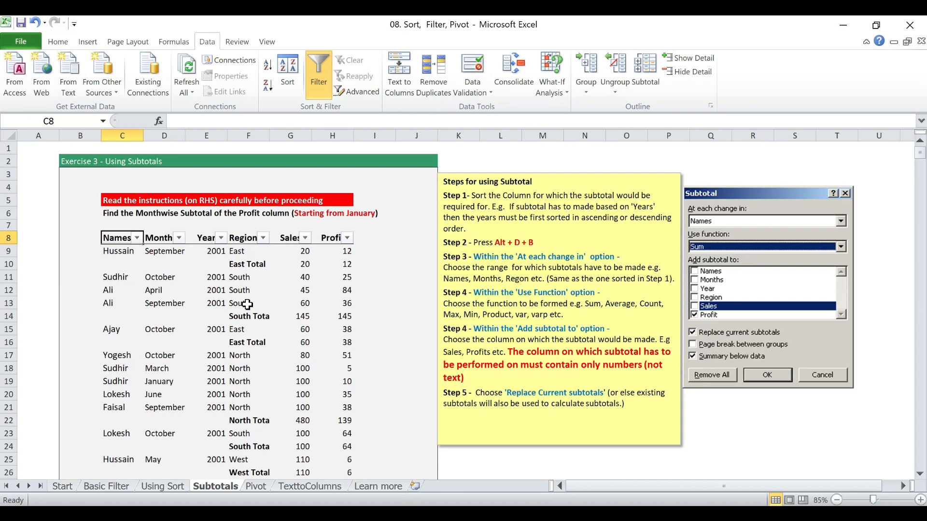
Check how the Region entries in column F are grouped between the subtotal rows, and remove all subtotals from the table
drag(242, 277, 241, 304)
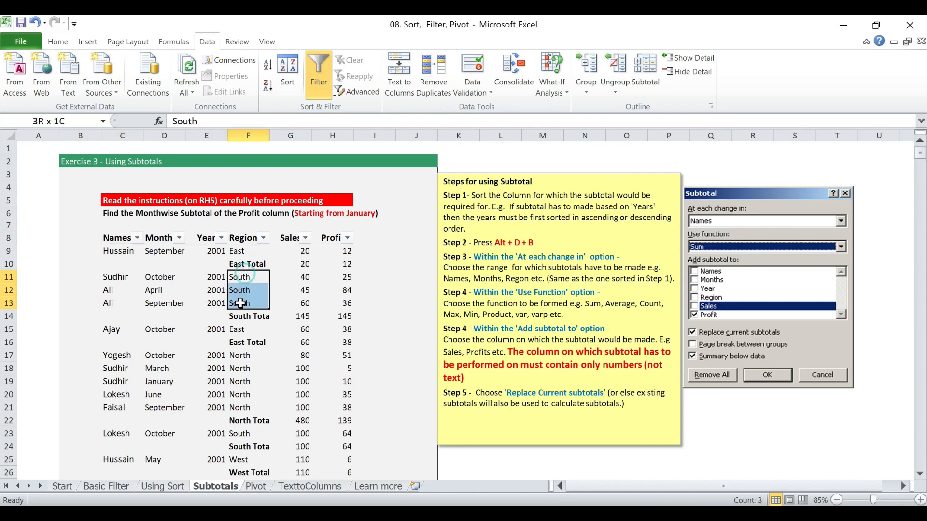
click(235, 329)
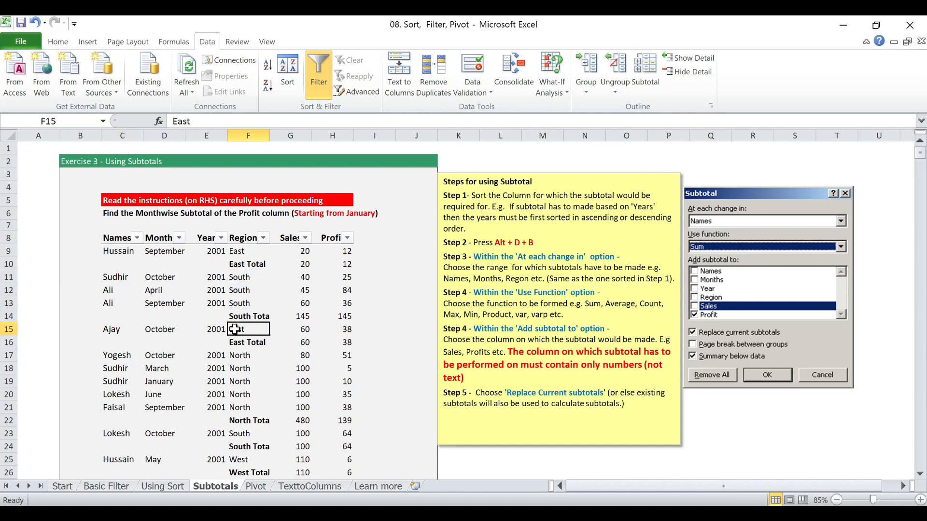
drag(241, 356, 248, 409)
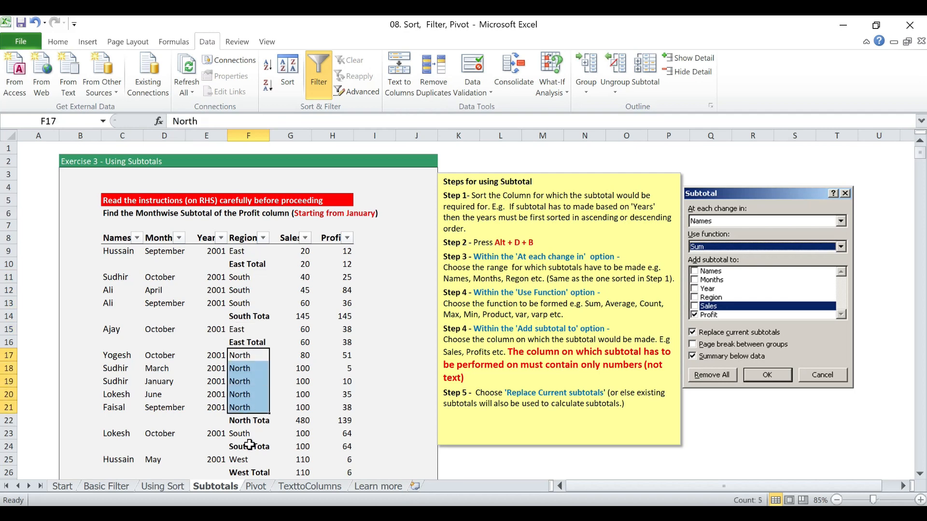
click(244, 435)
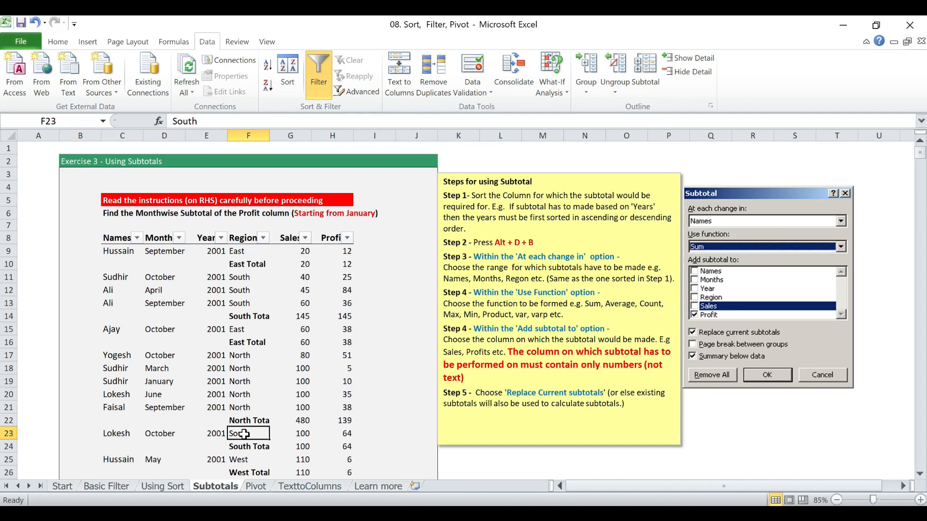
click(120, 237)
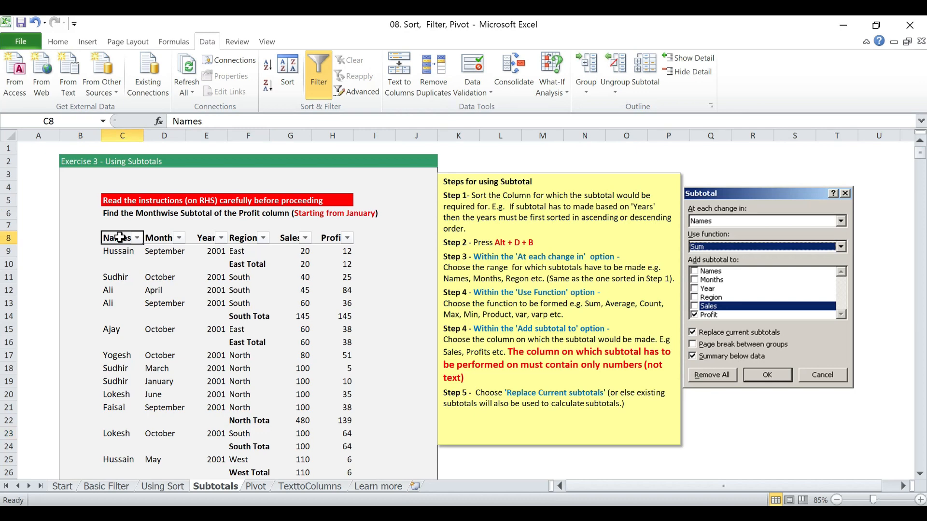
key(alt+d)
key(b)
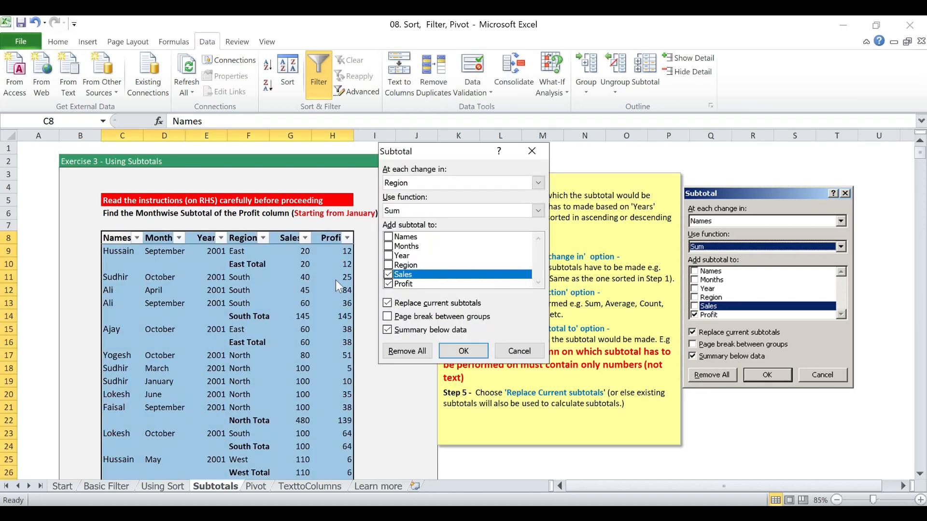
click(409, 350)
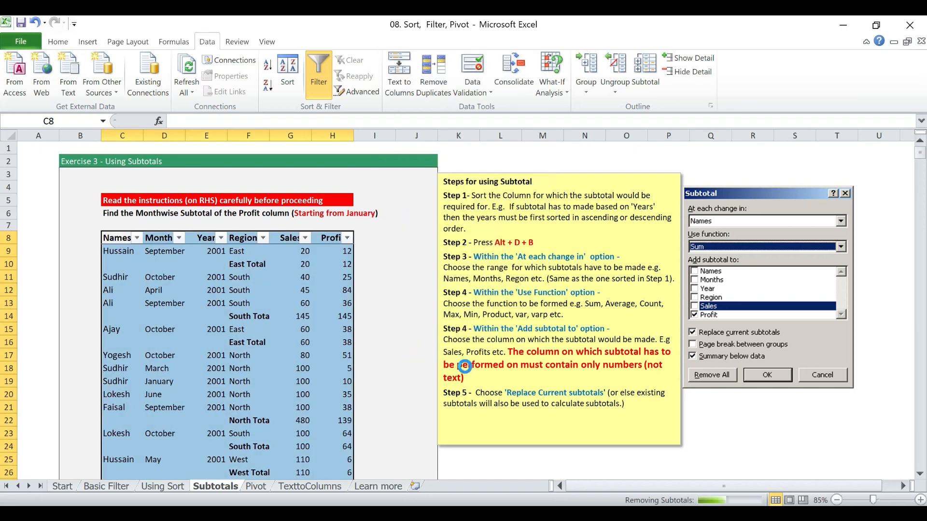
click(247, 239)
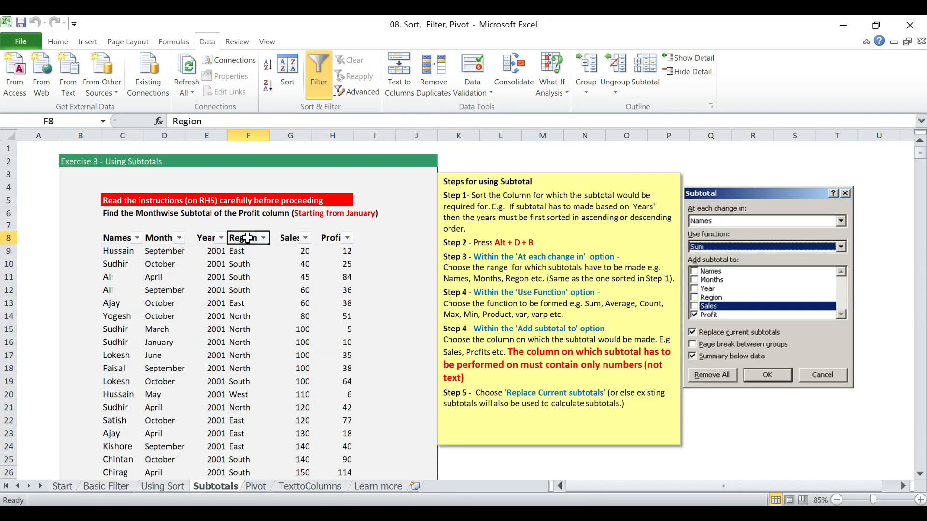
click(291, 73)
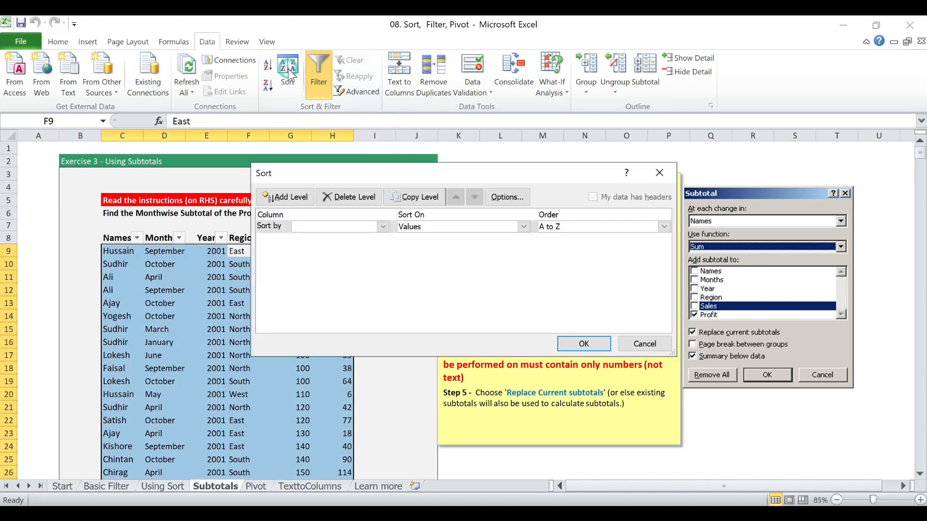
click(645, 345)
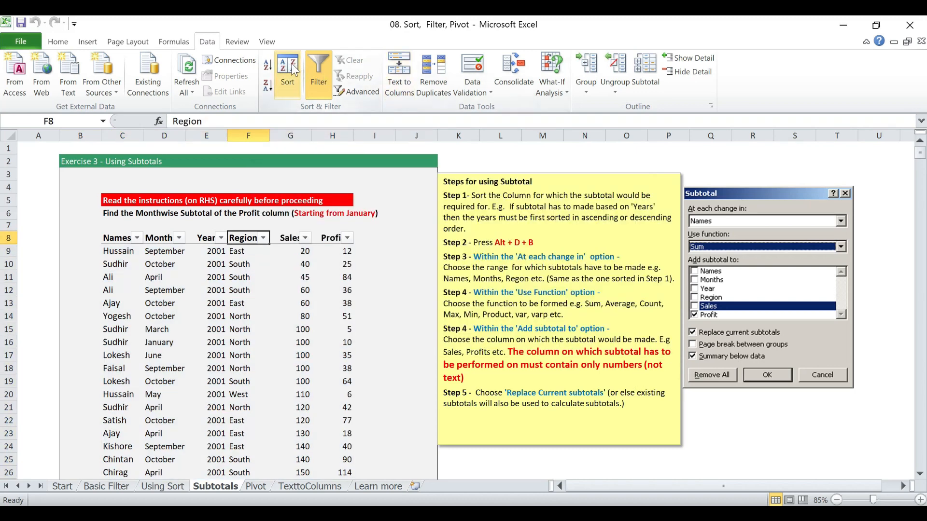
Sort the table by Region from A to Z and check how the regions are grouped down column F
click(267, 64)
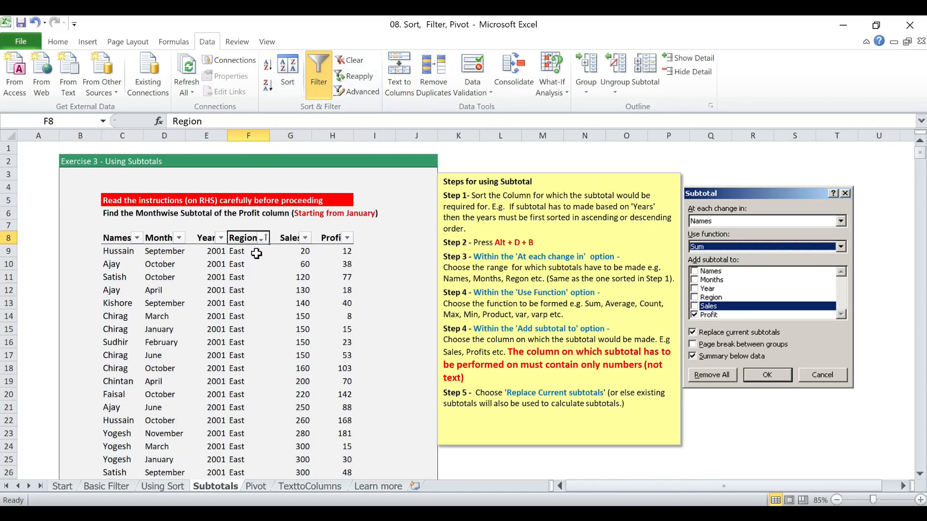
drag(248, 251, 240, 470)
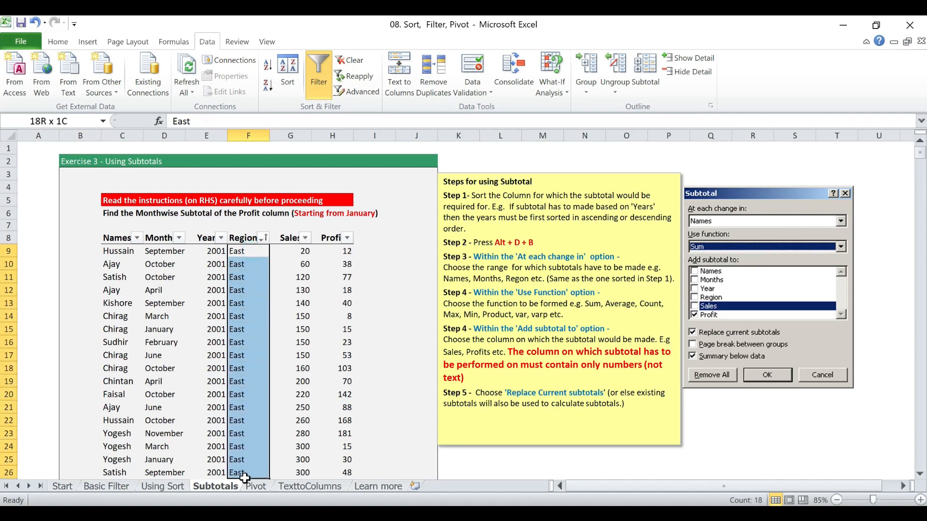
scroll(248, 435, down, 7)
scroll(247, 434, down, 20)
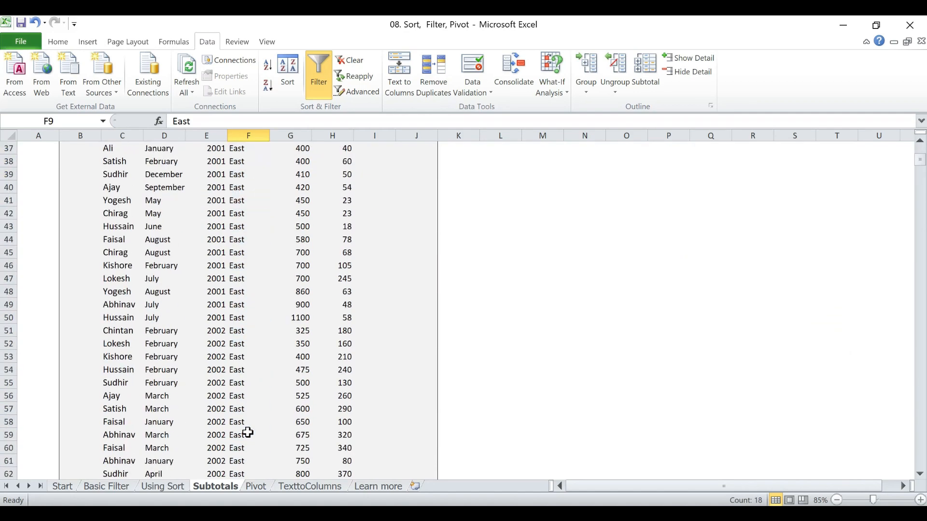
scroll(248, 432, down, 20)
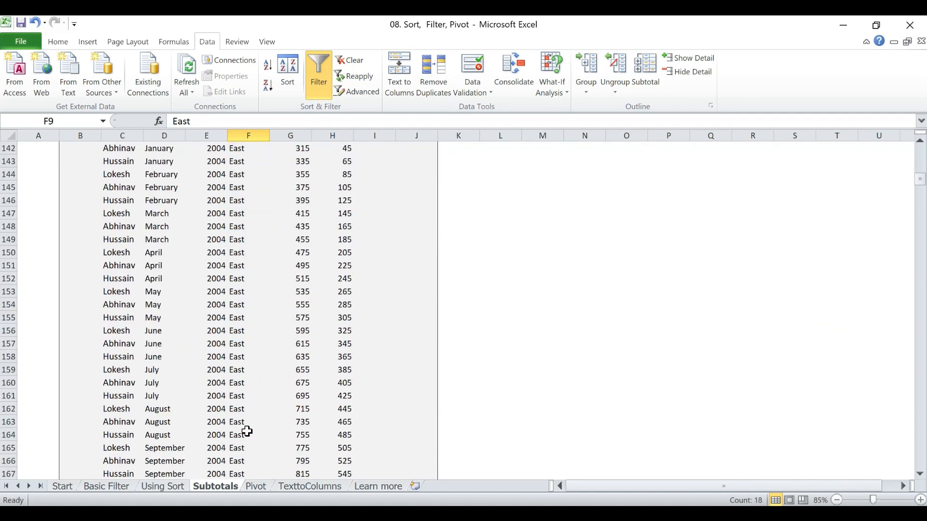
scroll(246, 428, down, 20)
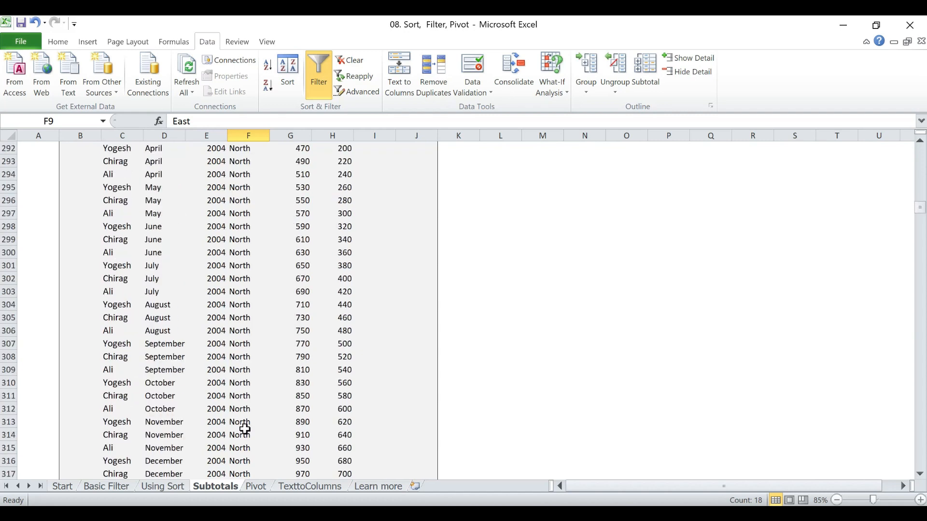
scroll(245, 426, down, 20)
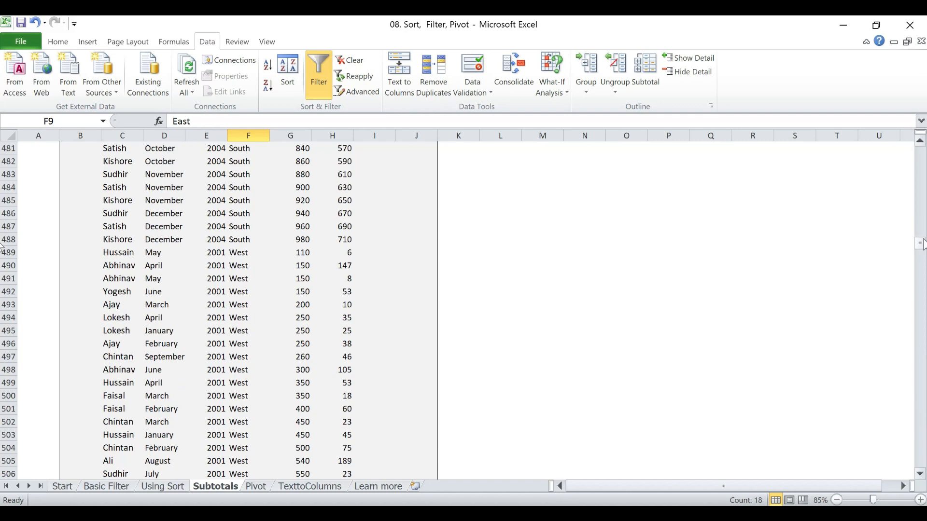
drag(920, 244, 922, 140)
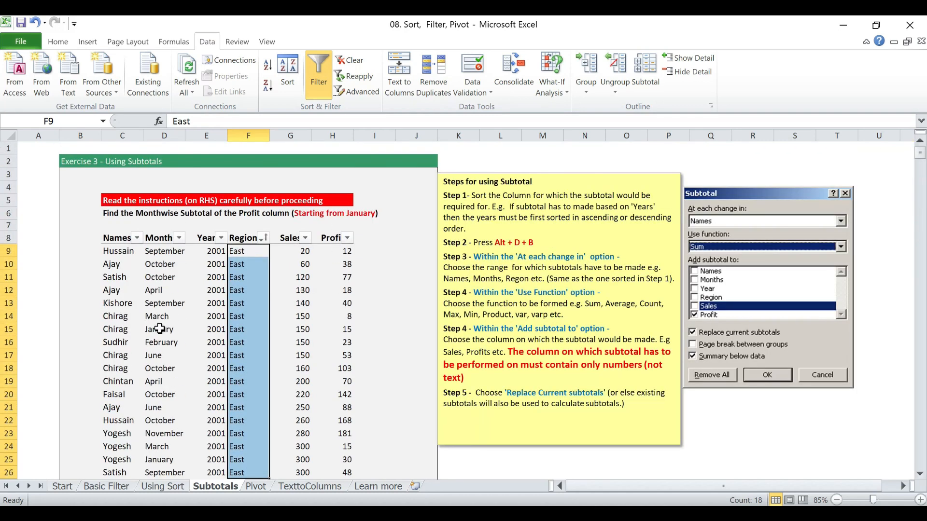
Add Sum subtotals for Sales and Profit at each change in Region to the sorted table
click(243, 237)
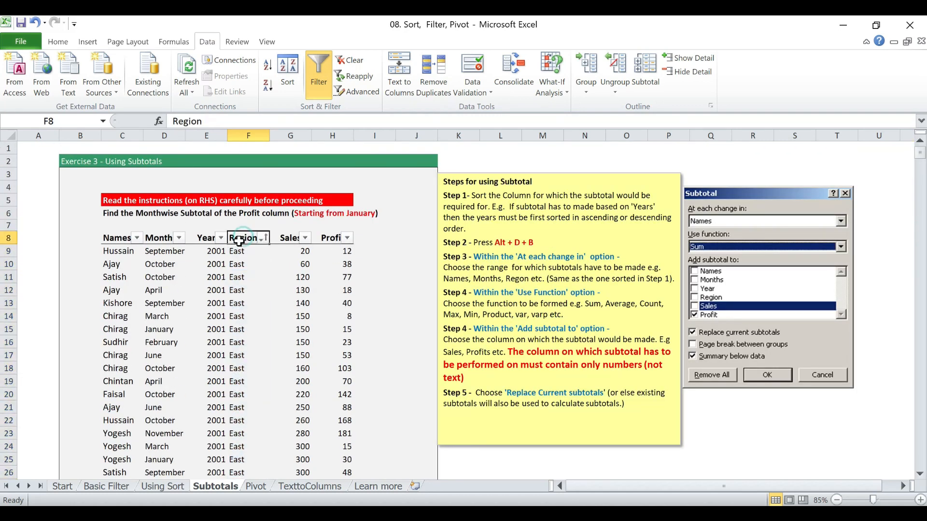
key(alt+d)
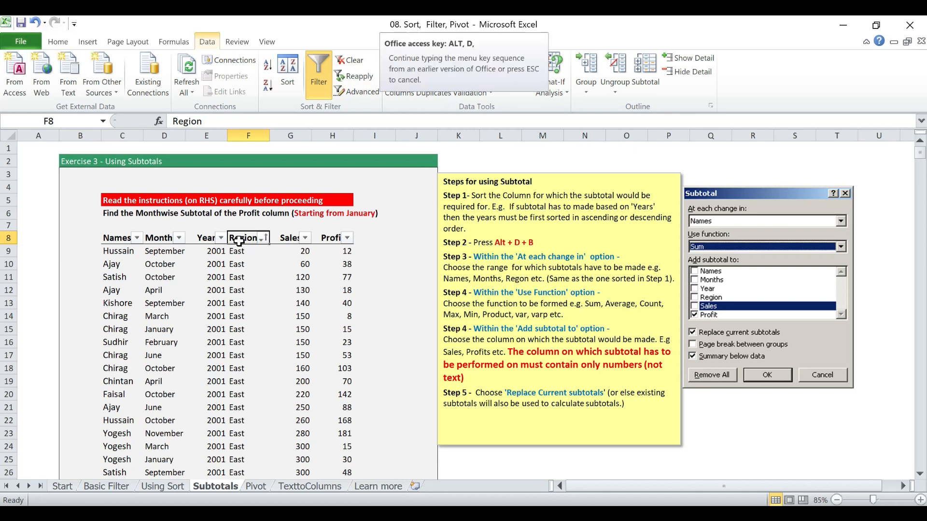
key(b)
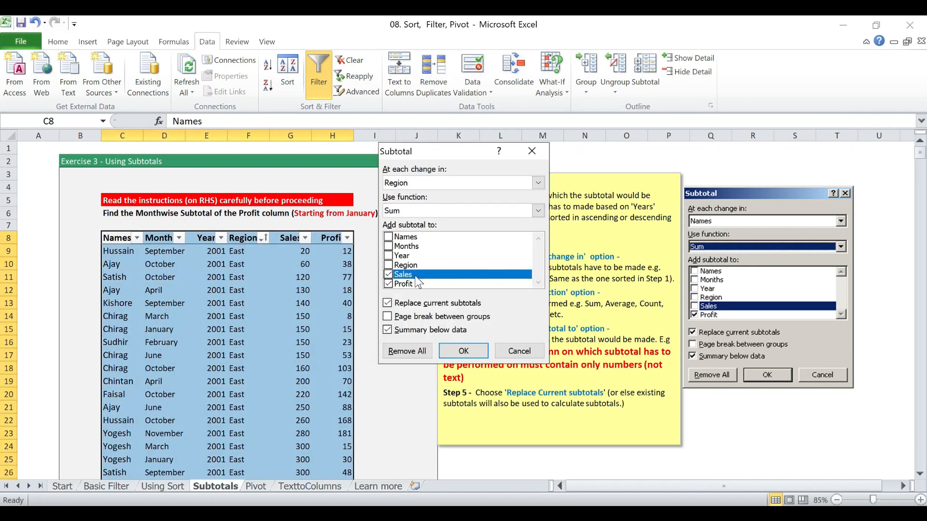
click(463, 351)
Examine the East Total row with its Sales and Profit subtotals and the region groups below it
scroll(275, 296, down, 9)
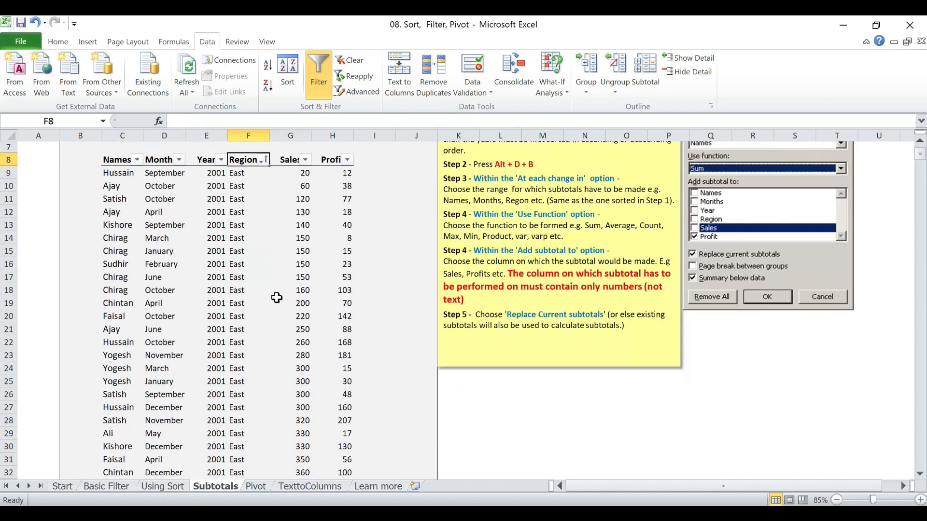
scroll(276, 298, down, 20)
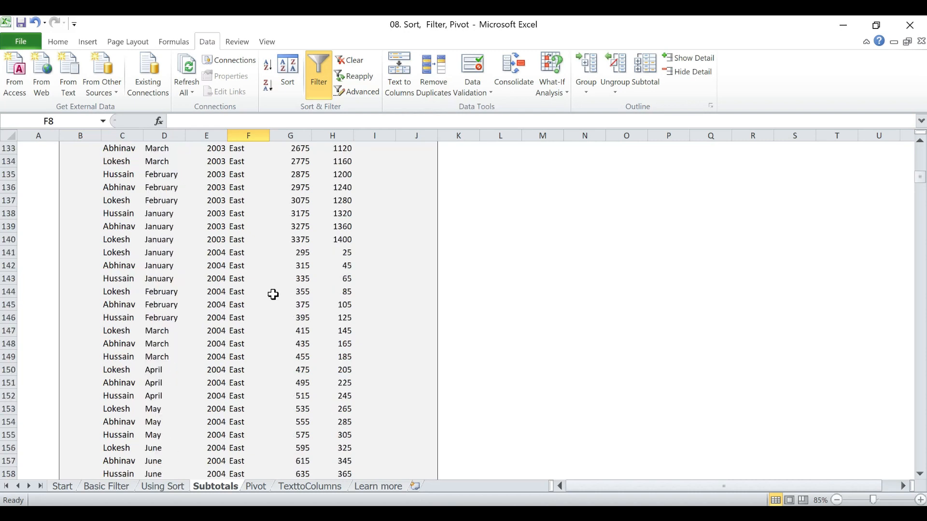
scroll(273, 295, up, 4)
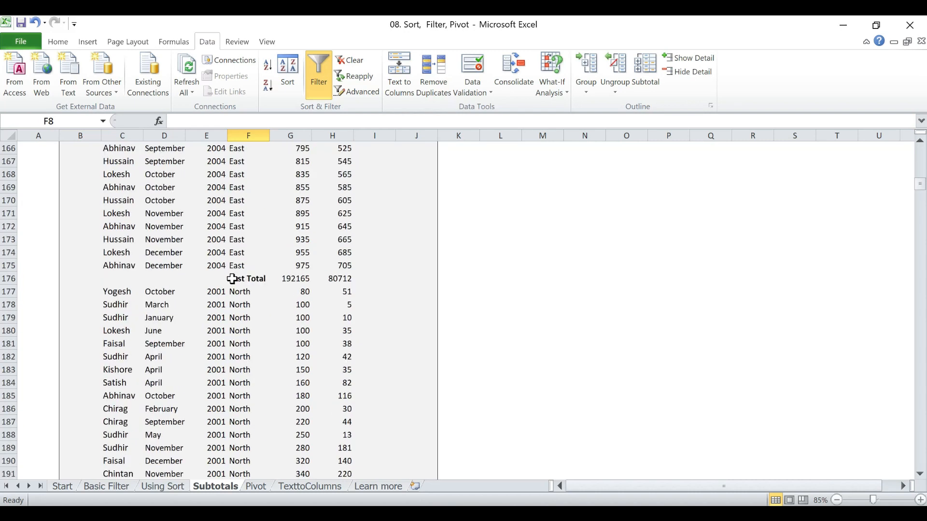
drag(261, 279, 364, 274)
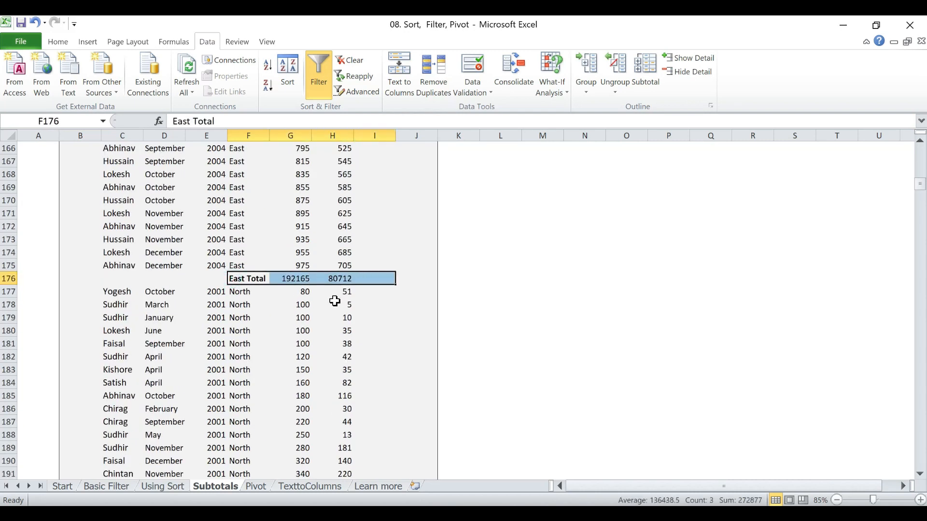
scroll(334, 300, down, 10)
scroll(334, 300, down, 20)
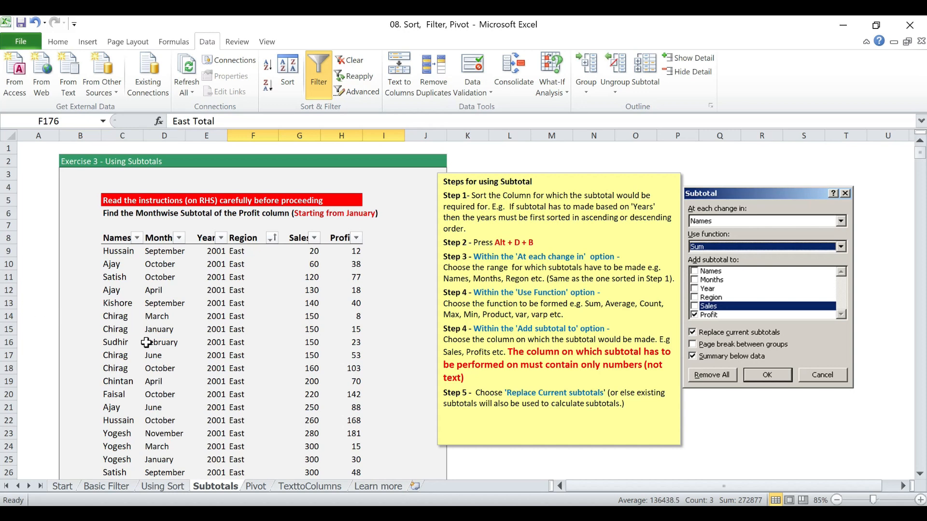
On the Pivot sheet, start creating a PivotTable placed at cell I4 of the existing worksheet
click(258, 487)
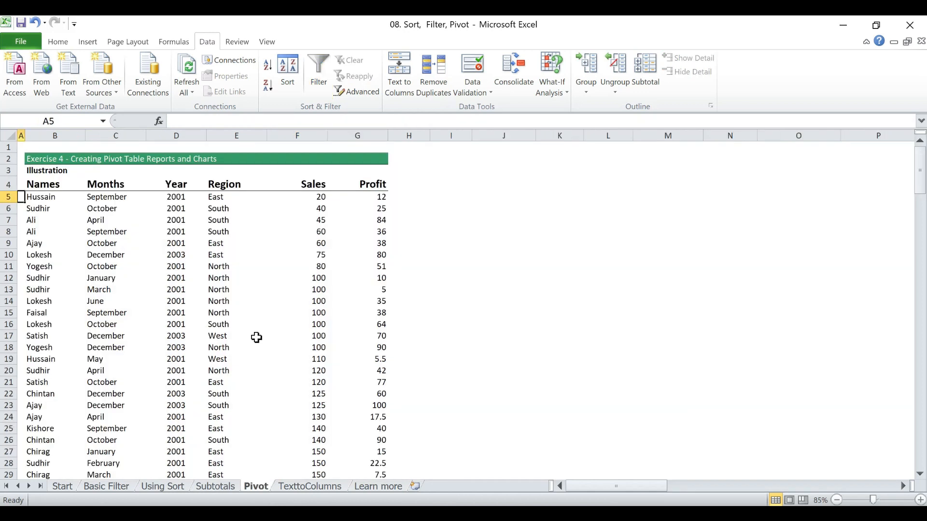
click(448, 186)
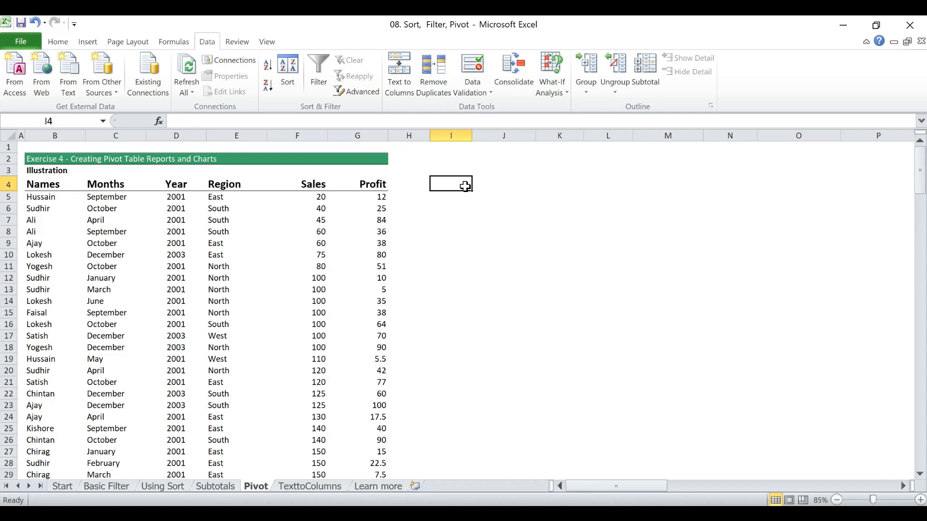
click(88, 42)
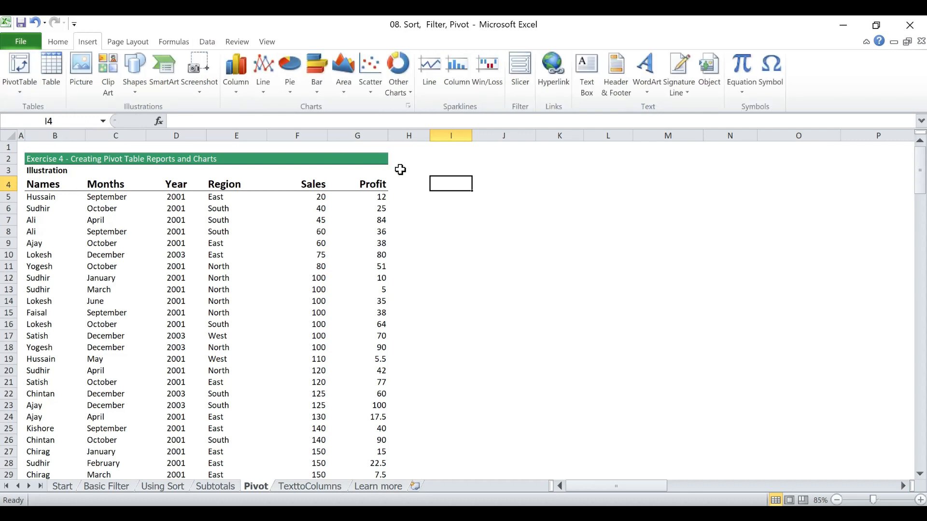
click(84, 42)
click(17, 72)
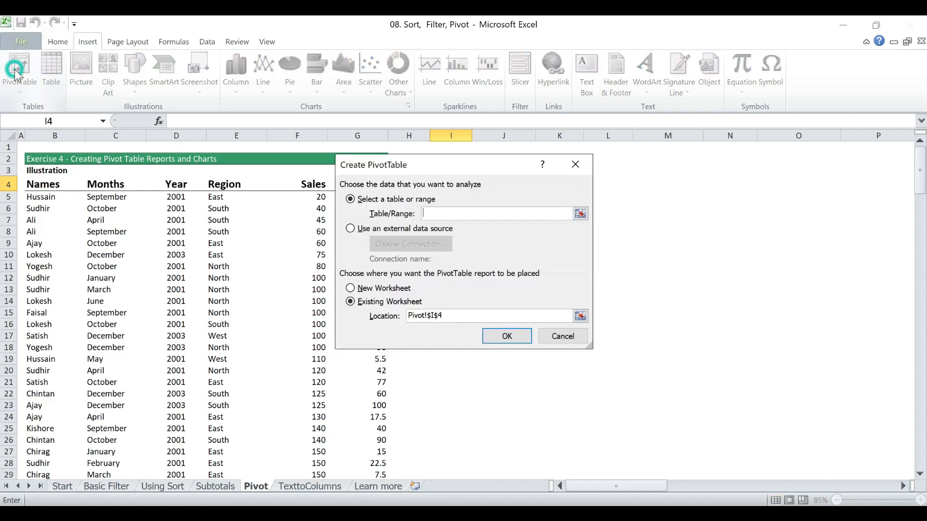
Set the PivotTable's source range to B4:G195, including the header row, and create the empty report
click(37, 184)
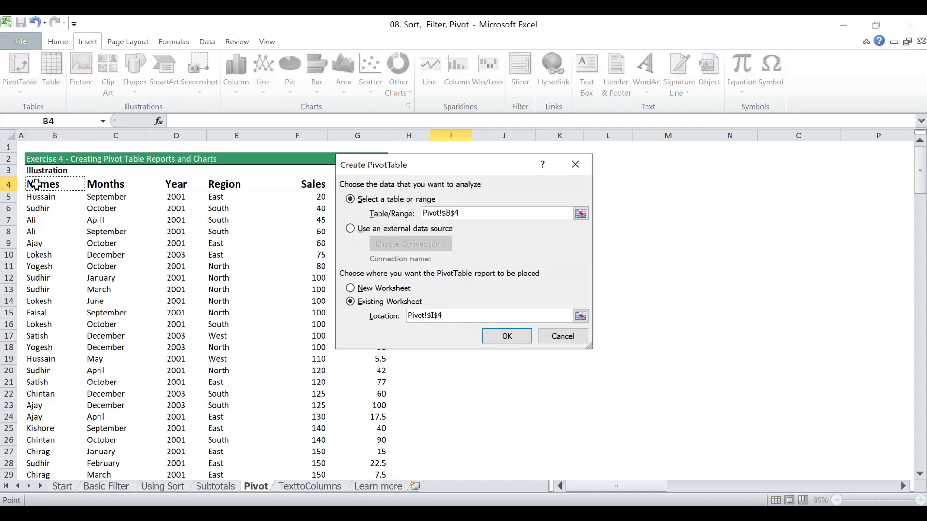
key(shift+Right)
key(shift+Right)
key(shift+Right)
key(shift+Right)
key(shift+Right)
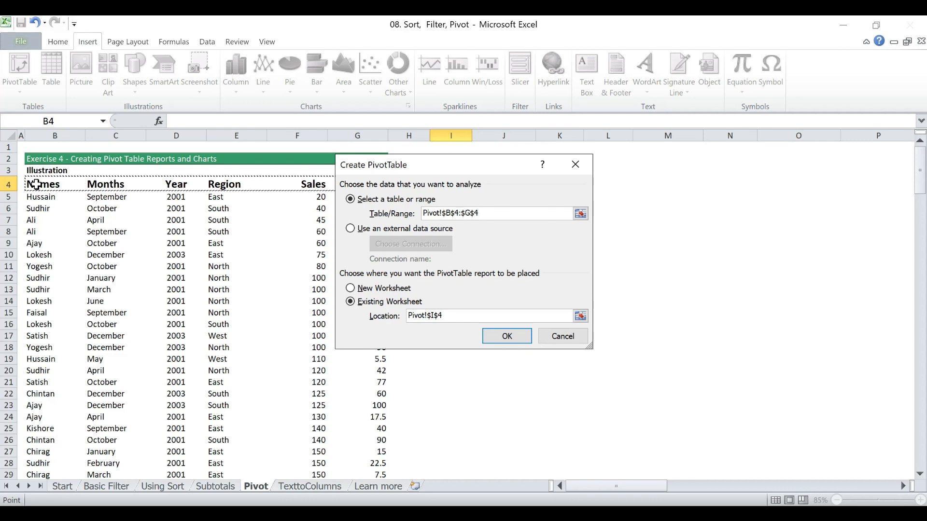
key(ctrl+shift+Down)
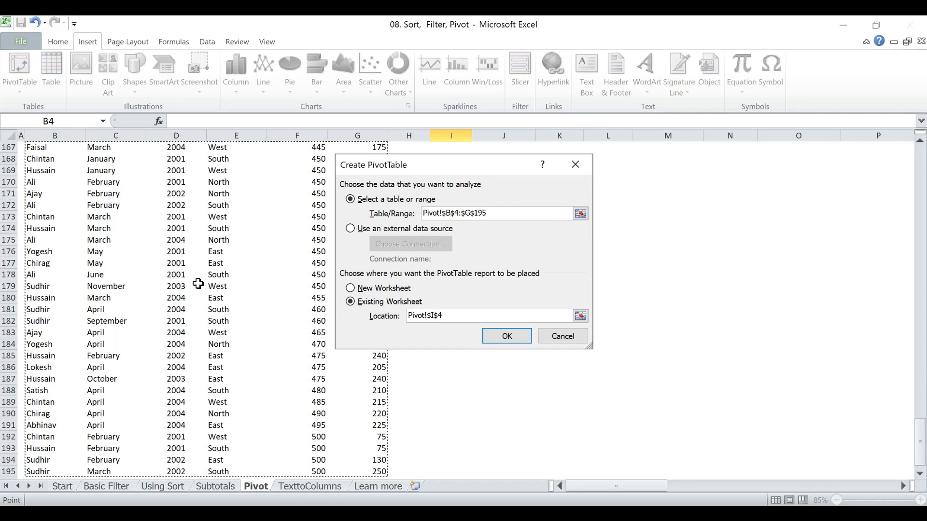
click(519, 336)
scroll(534, 333, up, 20)
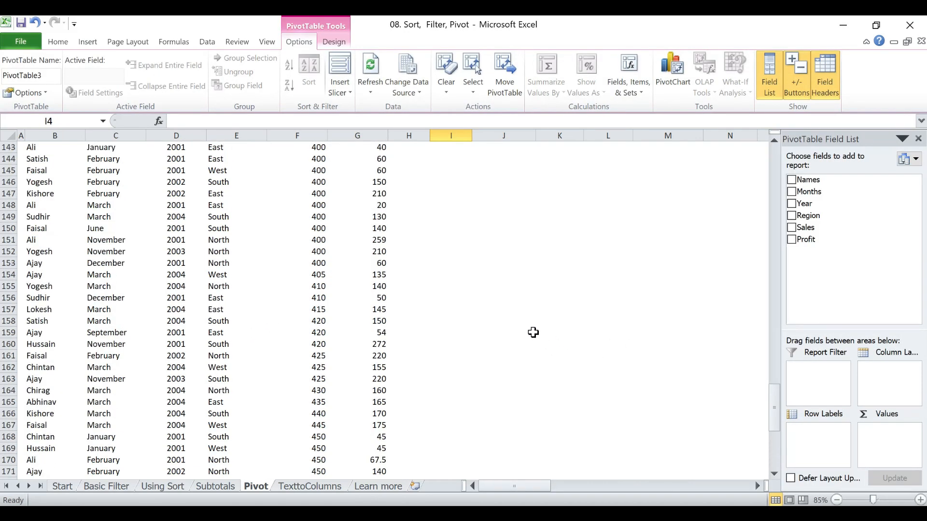
scroll(533, 332, up, 20)
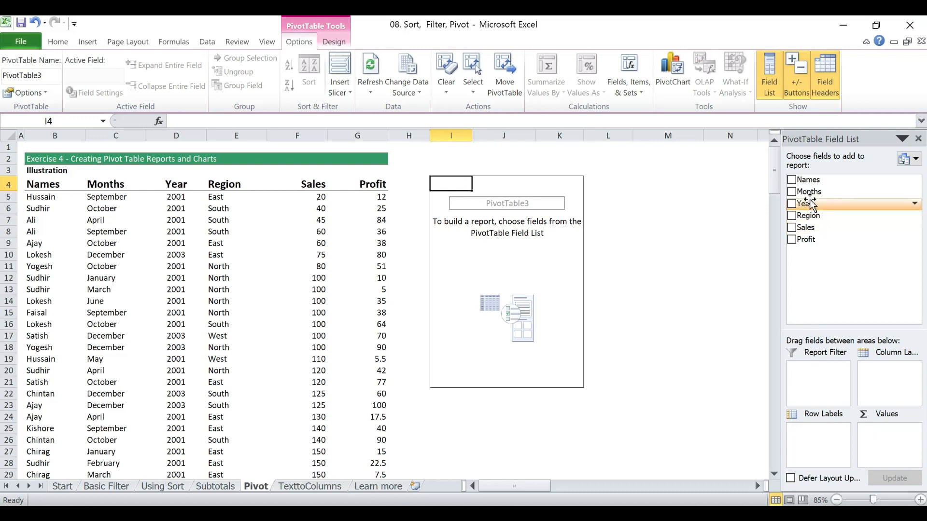
Lay out the PivotTable with Year as report filter, Region as row labels and Sales as values
drag(812, 202, 815, 370)
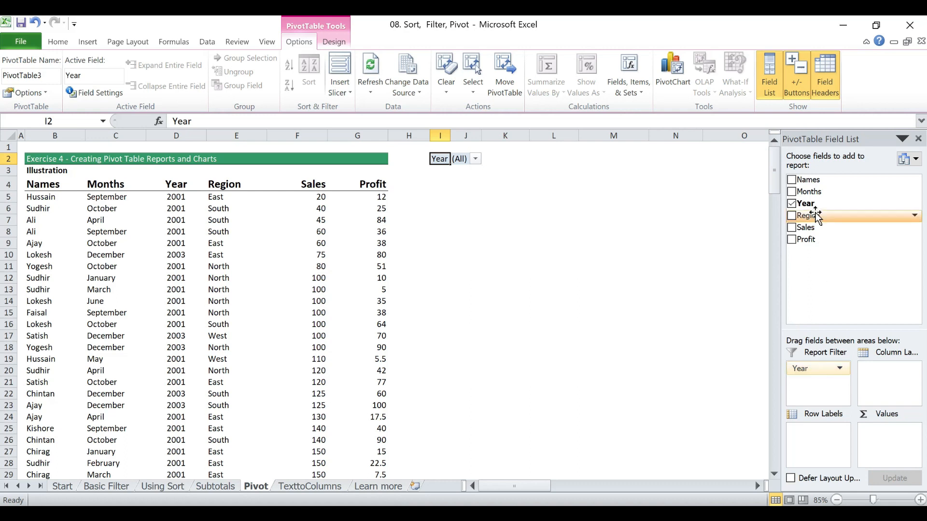
drag(816, 216, 809, 445)
drag(808, 444, 808, 440)
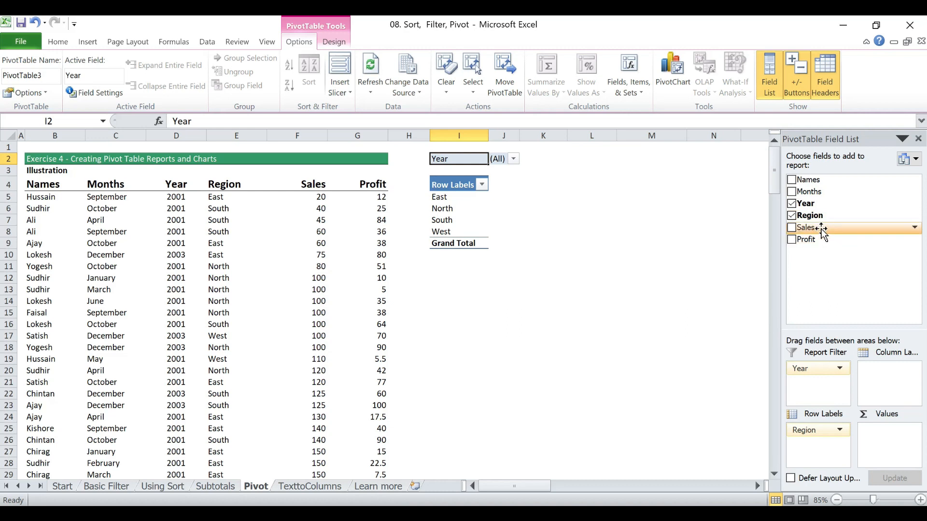
drag(827, 228, 893, 441)
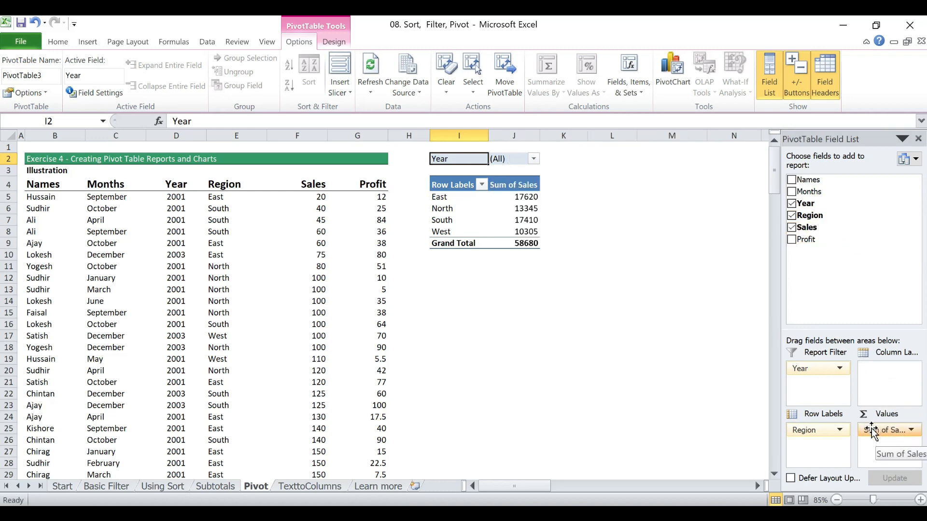
Summarize the Sales value field by Sum in its value field settings
click(911, 431)
click(889, 415)
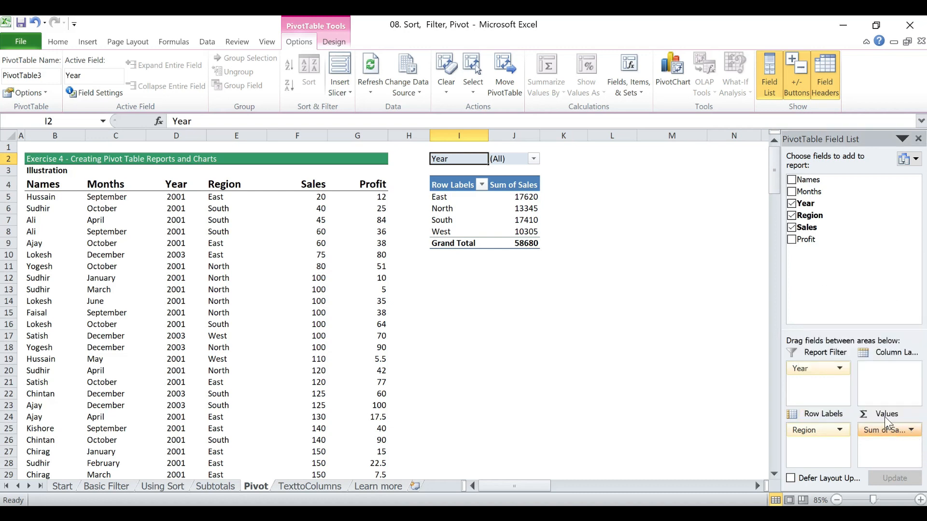
click(365, 268)
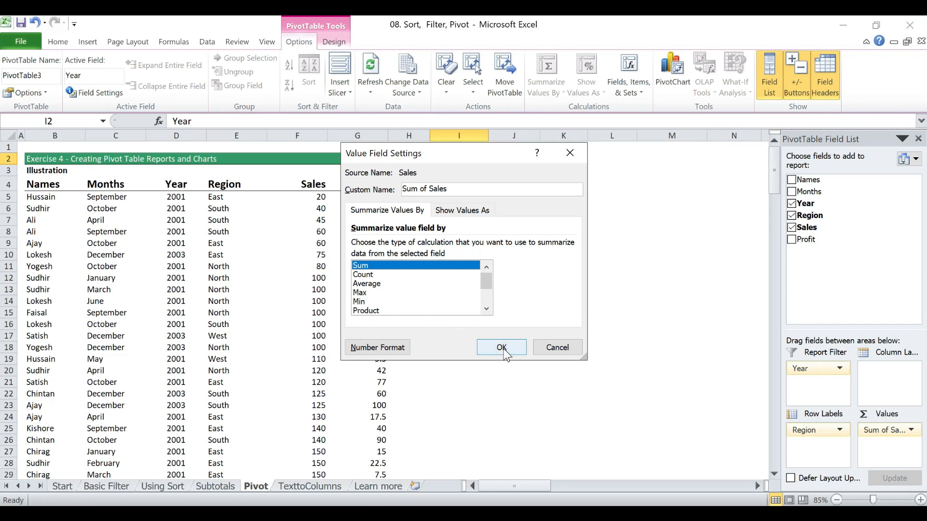
click(502, 348)
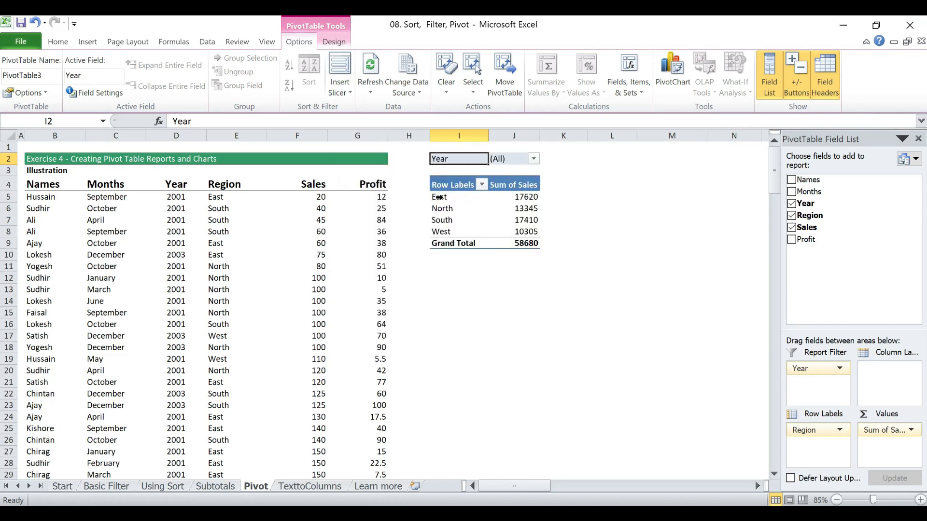
Compare the PivotTable's grand total of Sales with the sum of the source Sales column from F5 to F195
drag(511, 200, 536, 243)
click(536, 243)
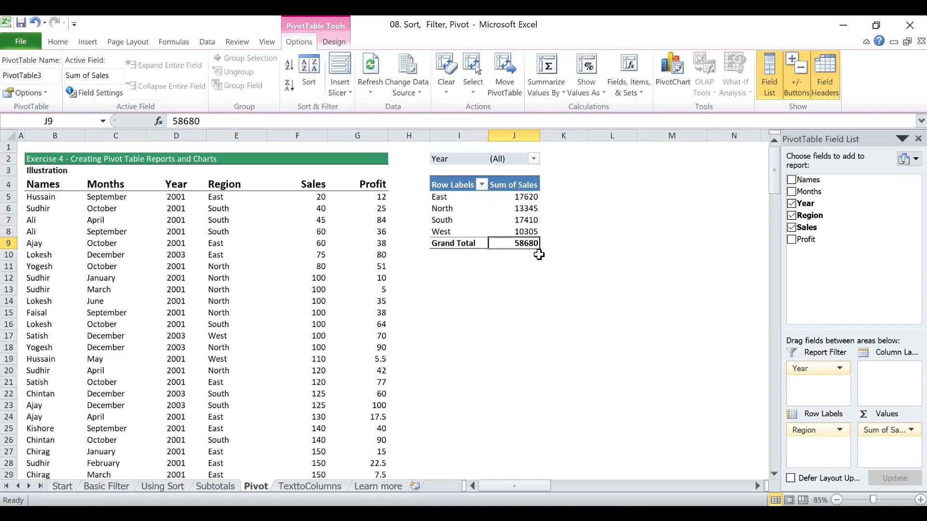
click(321, 197)
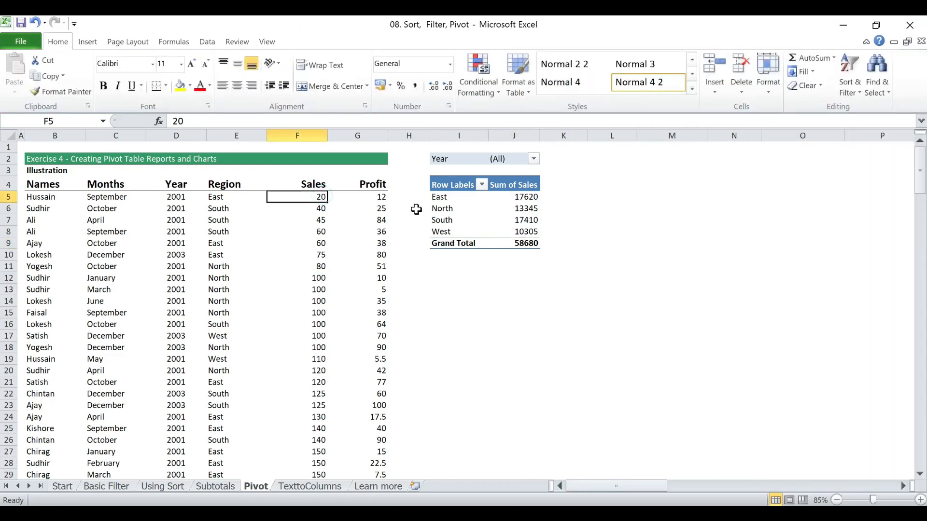
key(ctrl+shift+Down)
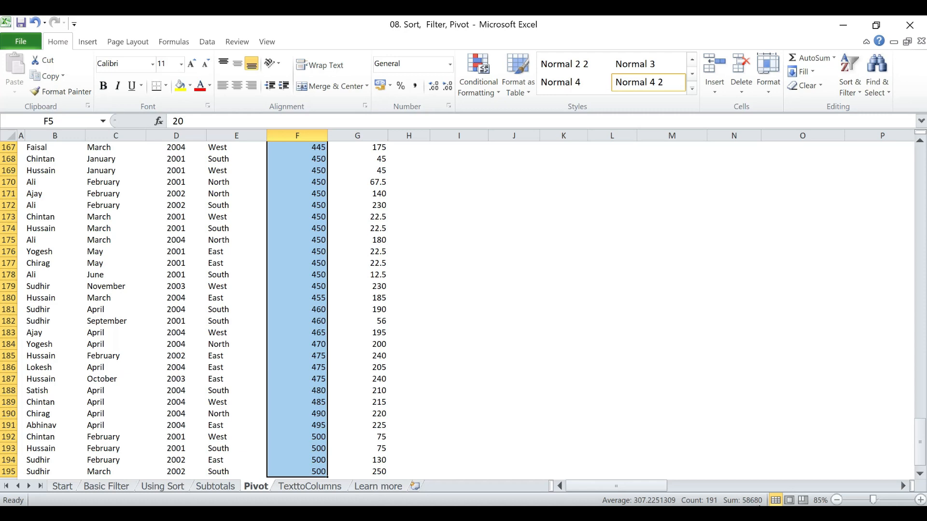
drag(921, 441, 922, 164)
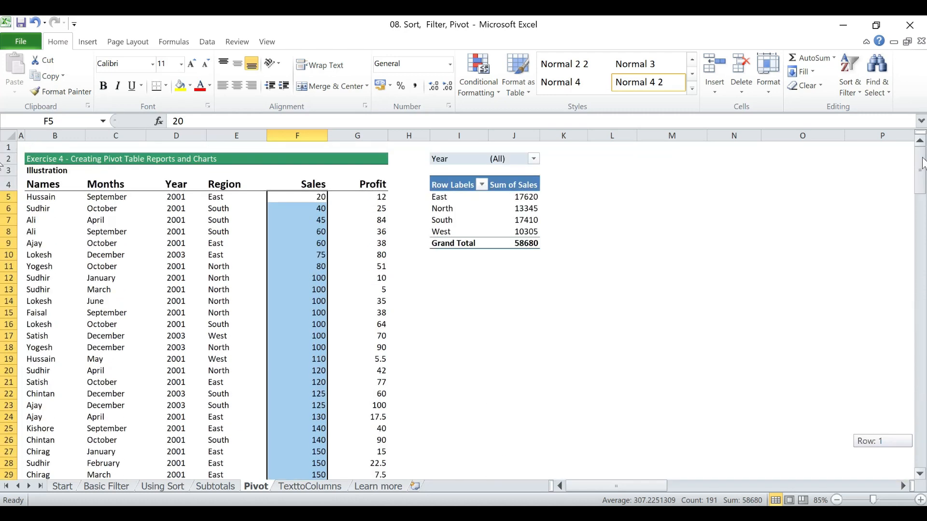
click(529, 243)
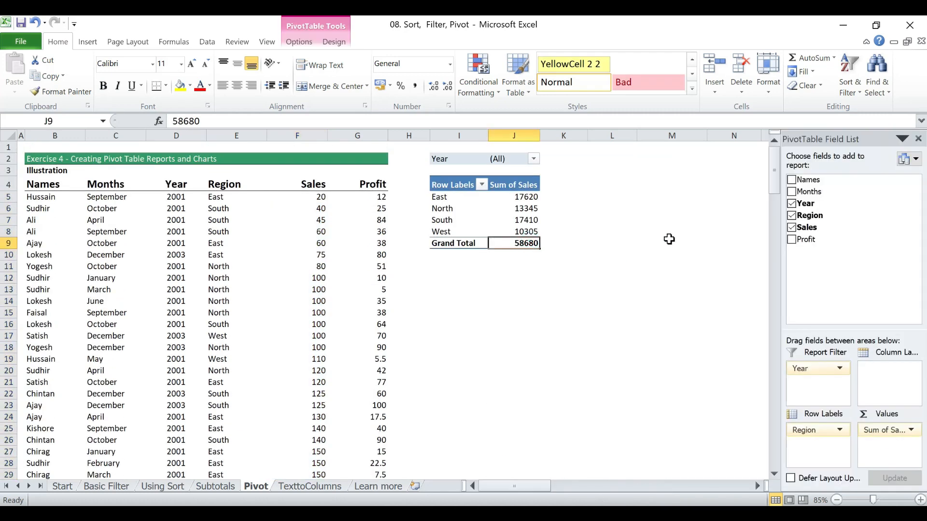
Replace Sales with Profit as the PivotTable's summed value field and check its grand total cell
click(911, 430)
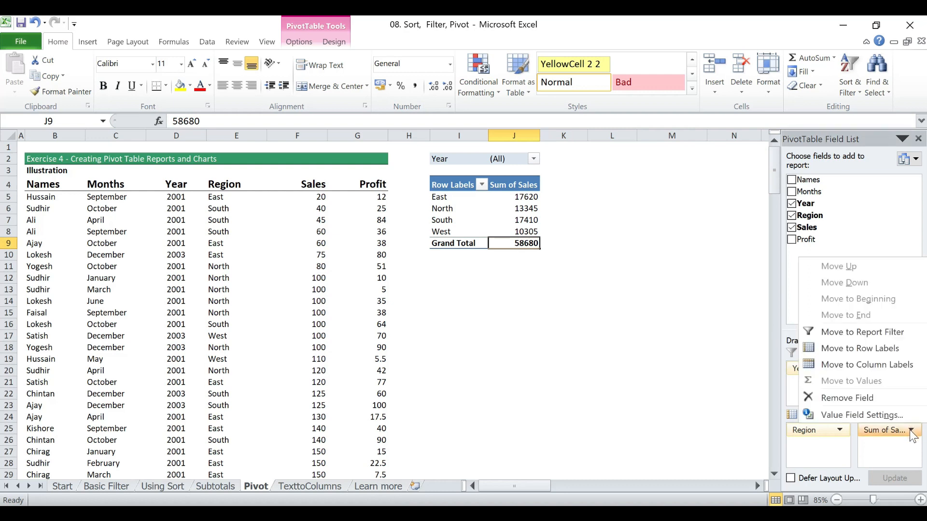
click(862, 412)
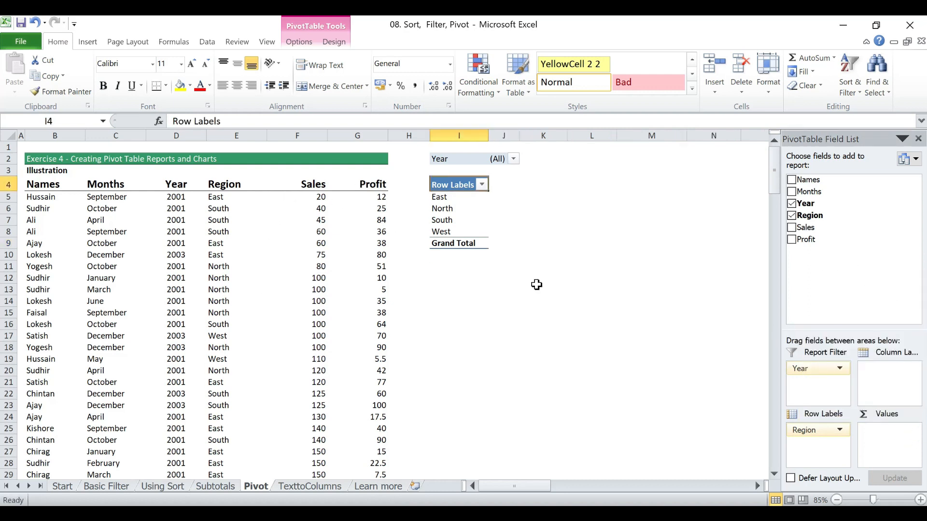
drag(812, 242, 890, 437)
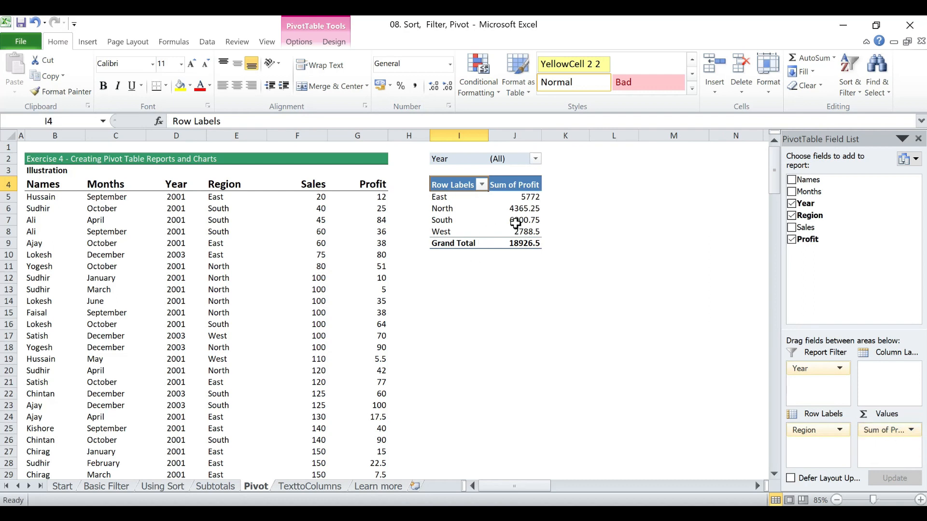
click(529, 244)
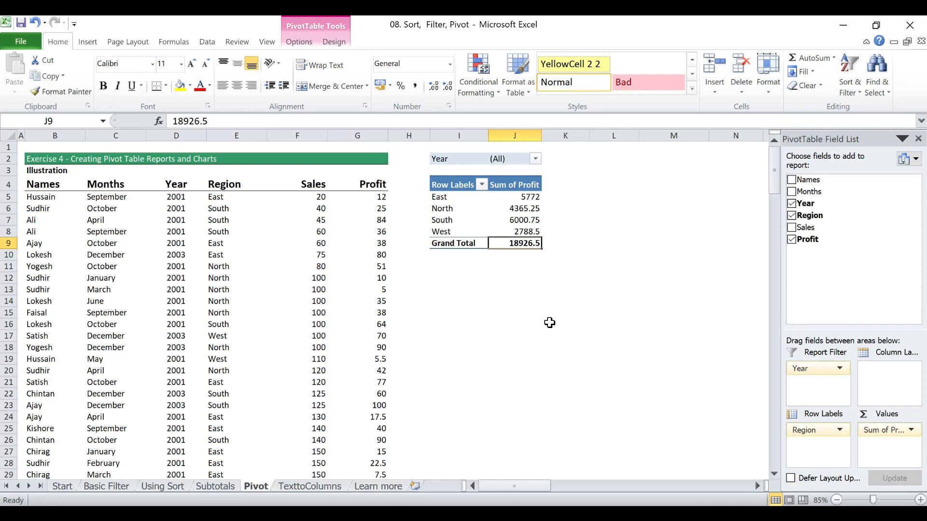
Close the PivotTable field list and examine the sample monthly sales and profit PivotTable from row 34 across to its Profit margin column
scroll(550, 323, down, 6)
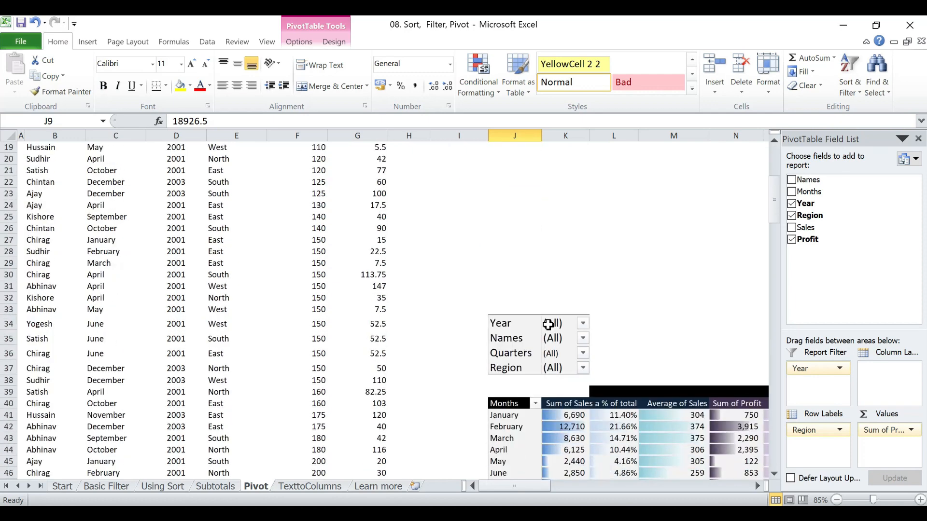
scroll(548, 325, down, 4)
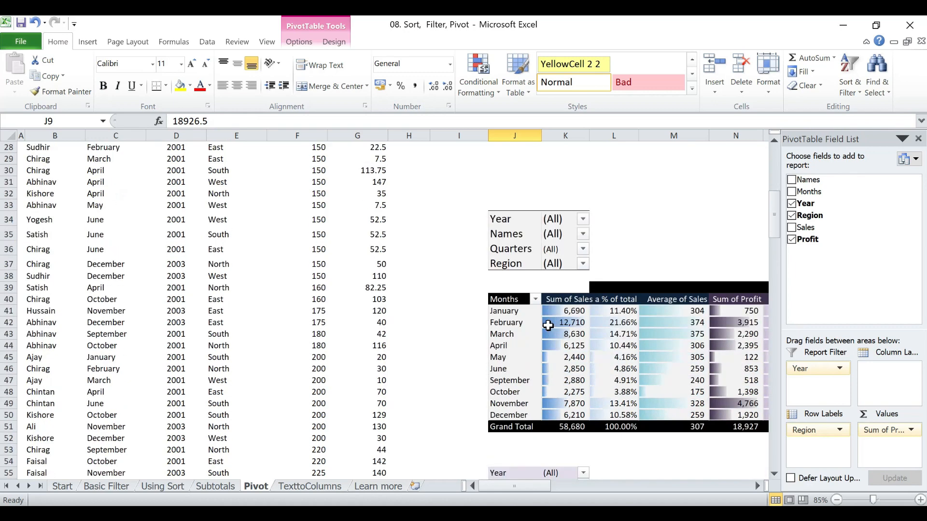
scroll(610, 365, down, 1)
scroll(609, 365, up, 1)
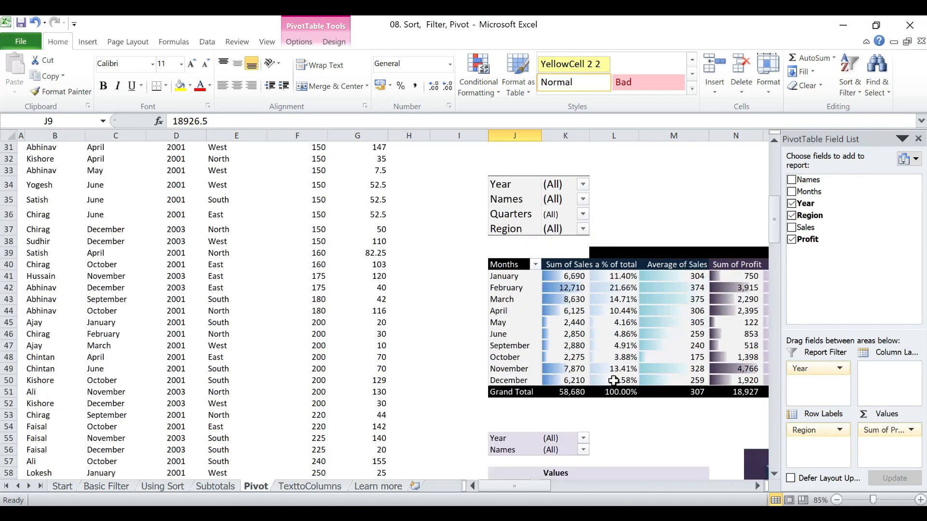
click(919, 138)
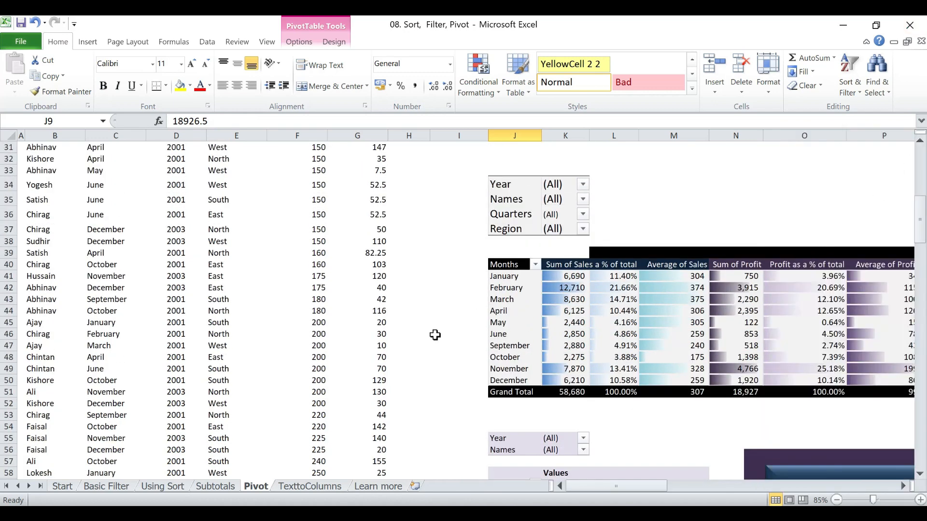
drag(623, 486, 650, 486)
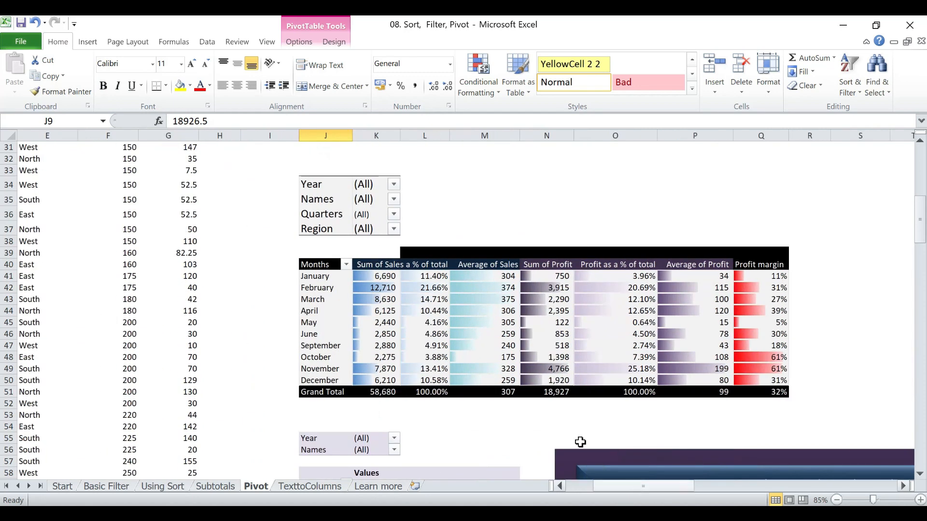
Inspect the source range of the monthly PivotTable in its Change Data Source settings, leaving the source as it is
click(395, 276)
click(326, 277)
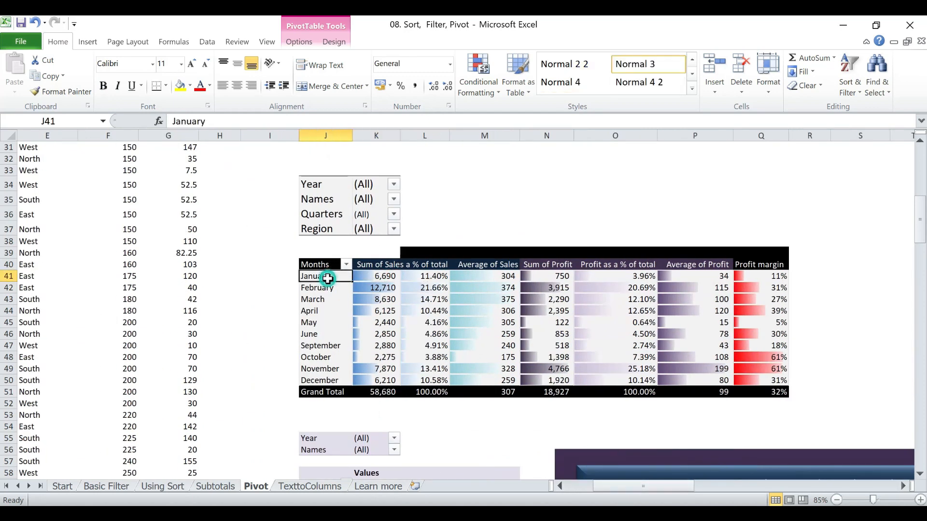
click(299, 41)
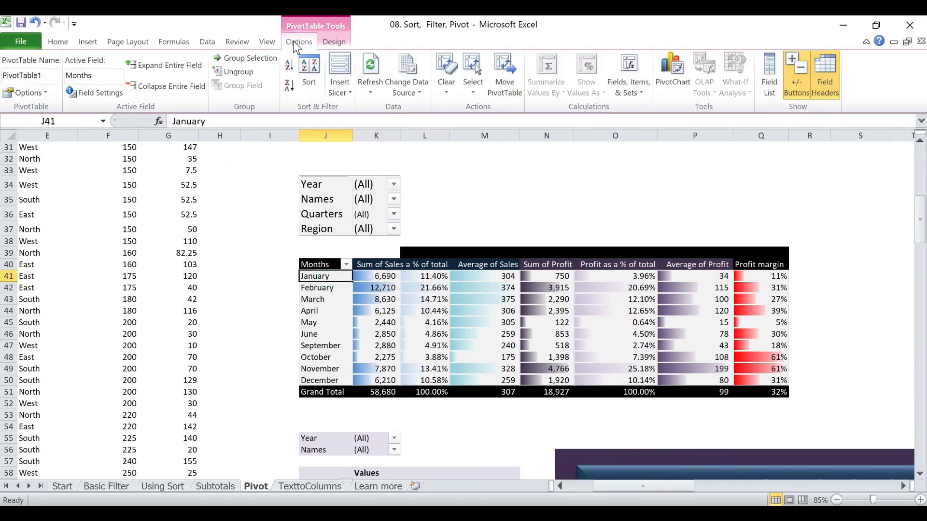
click(407, 76)
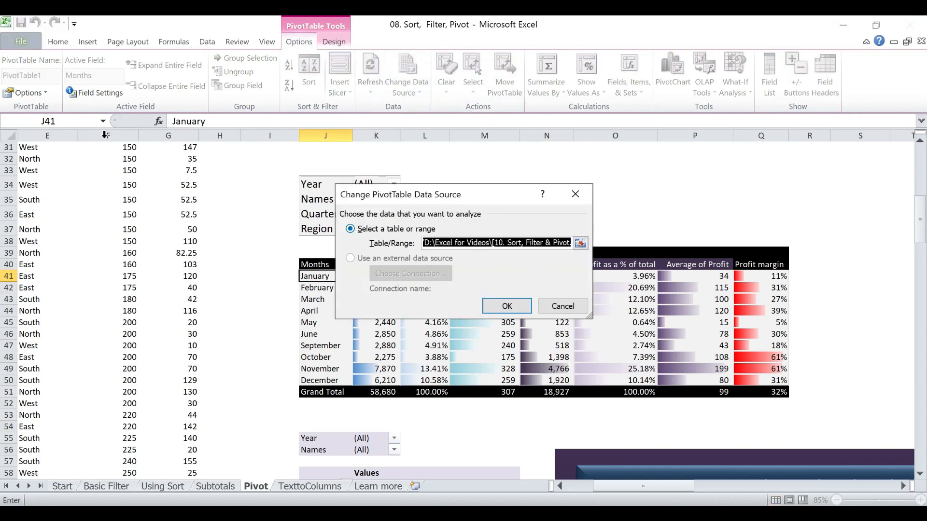
drag(189, 149, 30, 293)
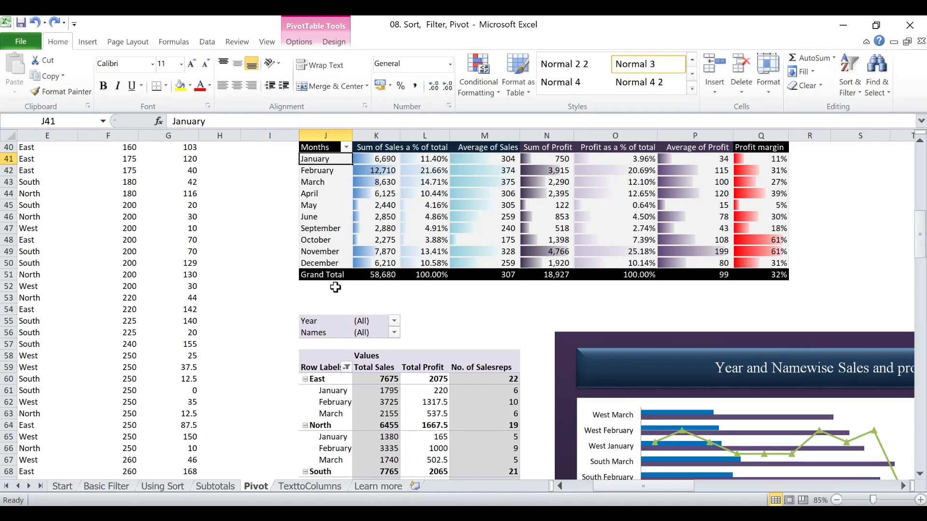
Select the Region and month PivotTable in J55:M76 and review the column chart types available for it without inserting one
scroll(335, 288, down, 4)
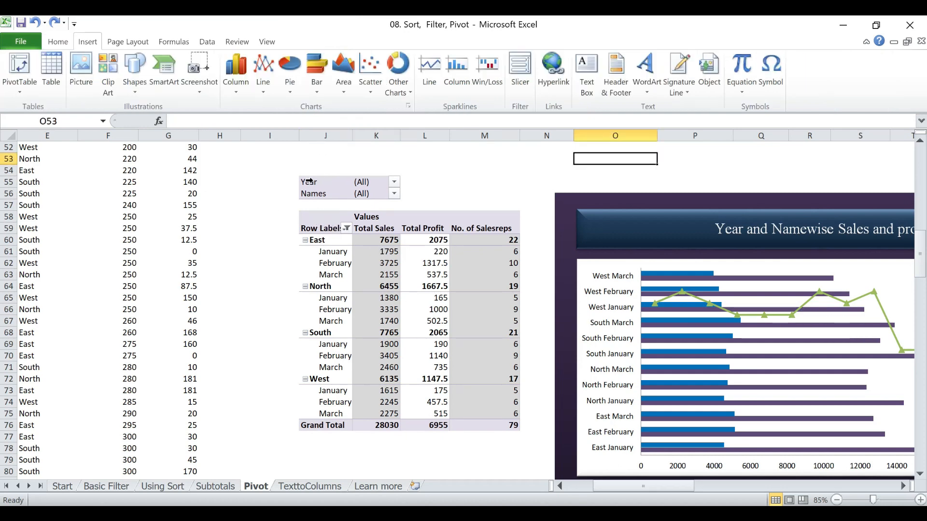
drag(309, 181, 505, 425)
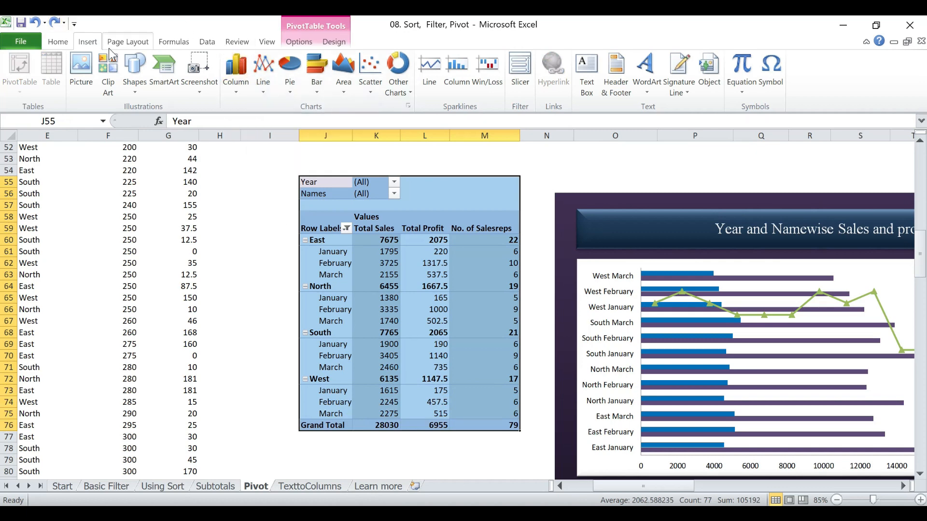
click(240, 89)
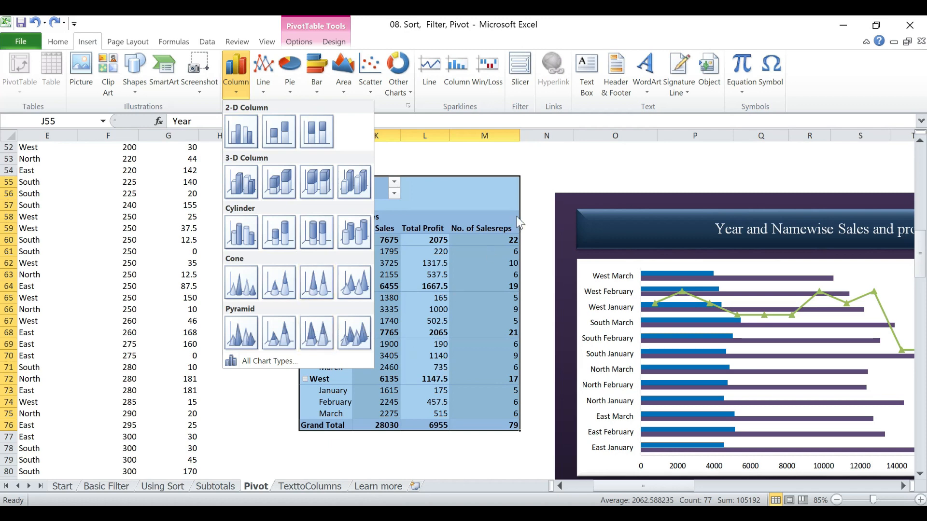
click(540, 169)
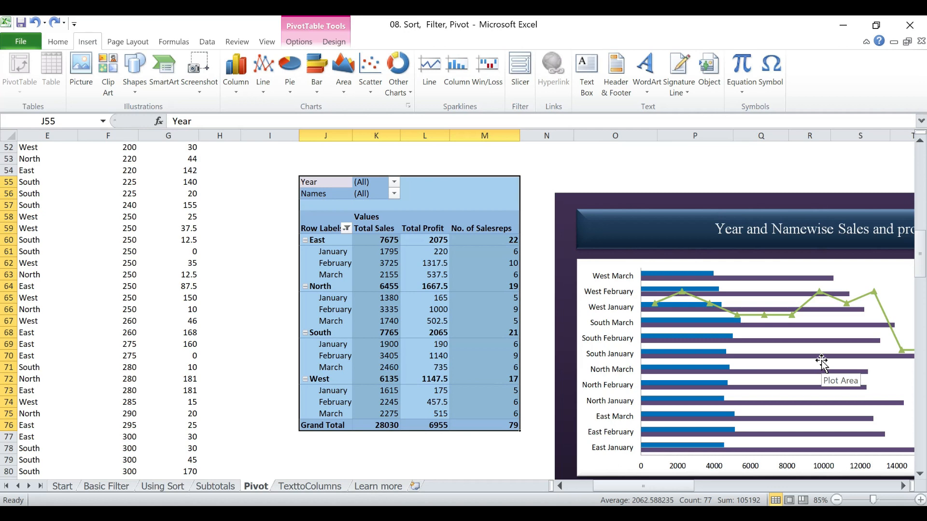
On the TexttoColumns sheet, widen column C slightly and split the B5:B26 entries with delimited Text to Columns, adding Semicolon as a delimiter
click(311, 485)
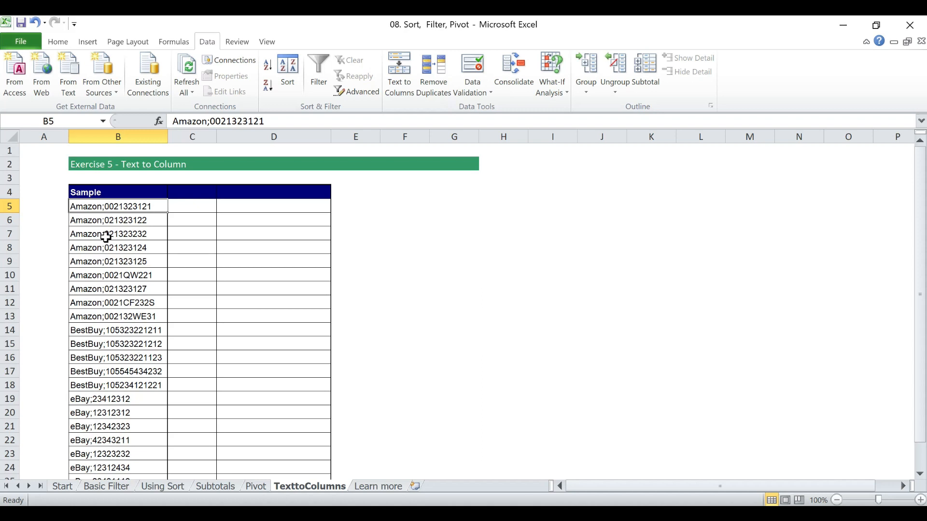
drag(216, 136, 227, 139)
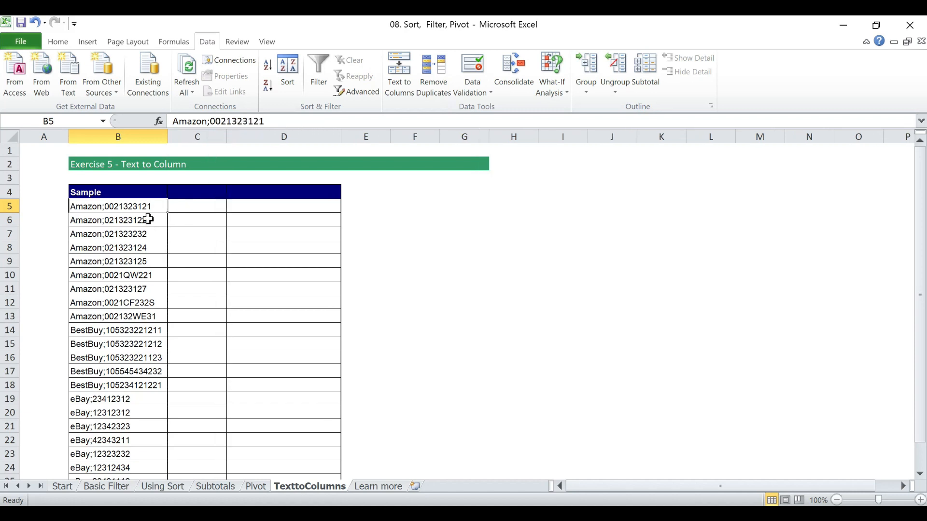
key(ctrl+shift+Down)
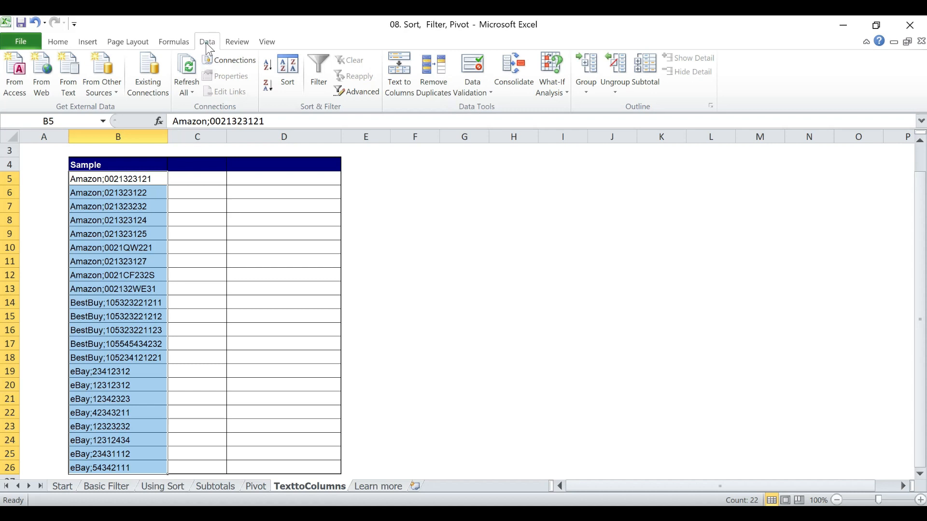
click(396, 77)
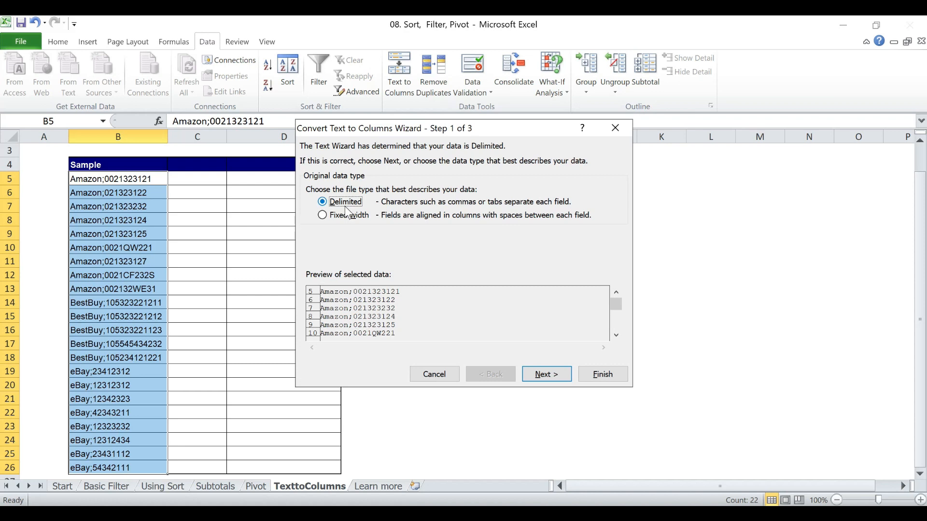
click(549, 374)
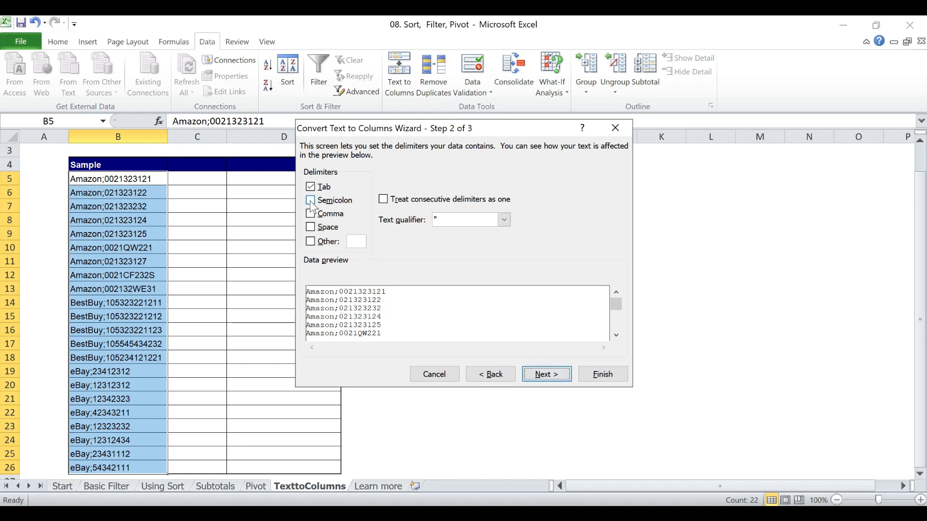
click(311, 202)
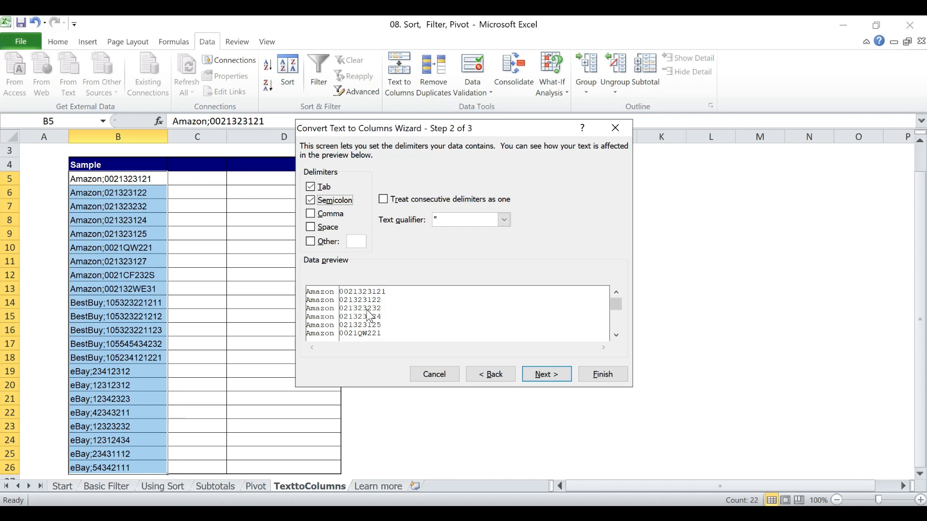
click(551, 379)
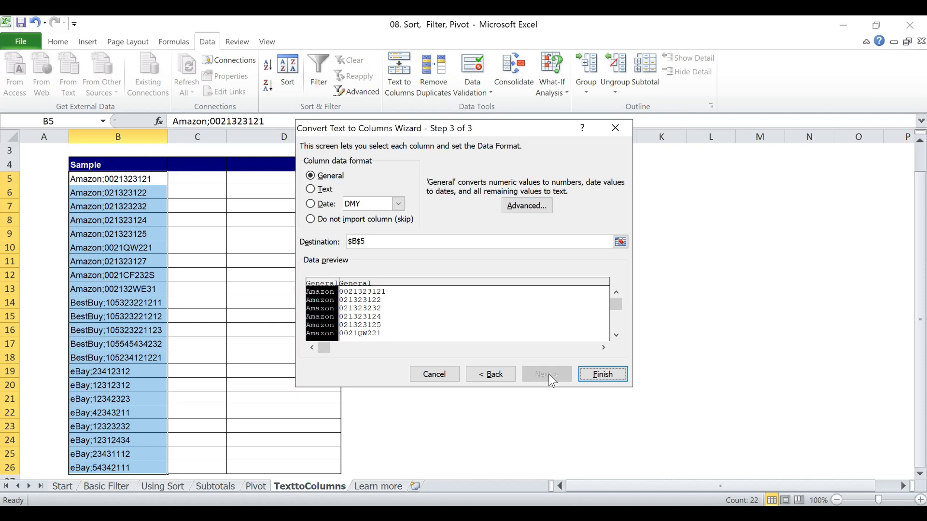
click(609, 378)
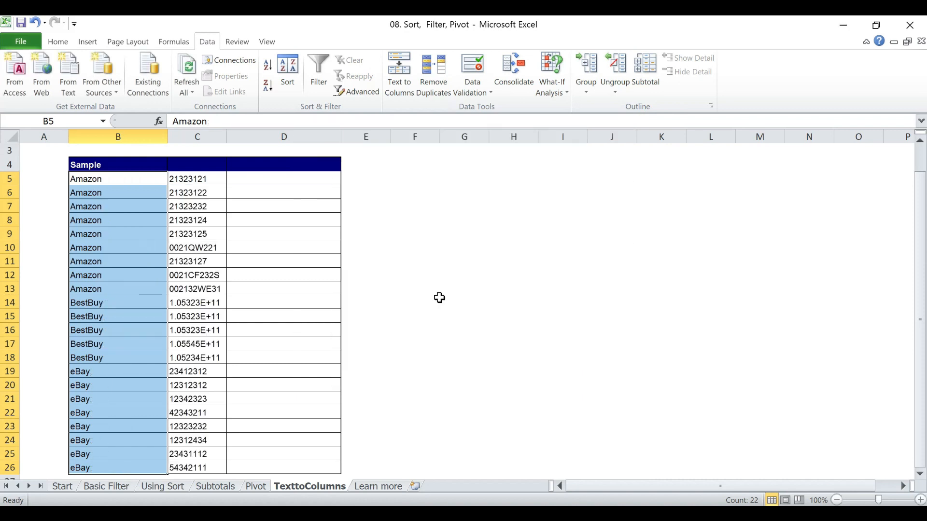
Review the split company names and codes down to row 26, and switch to the Learn more sheet
scroll(440, 297, down, 2)
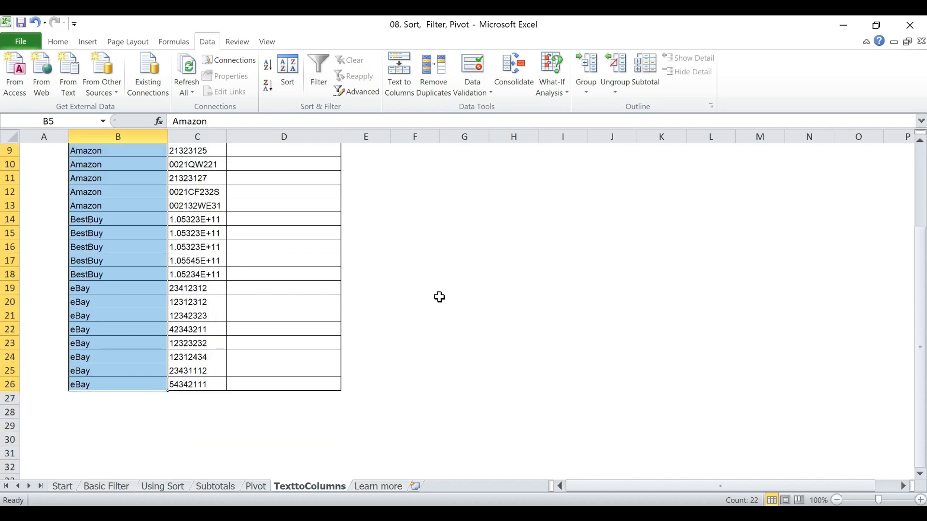
scroll(439, 297, up, 3)
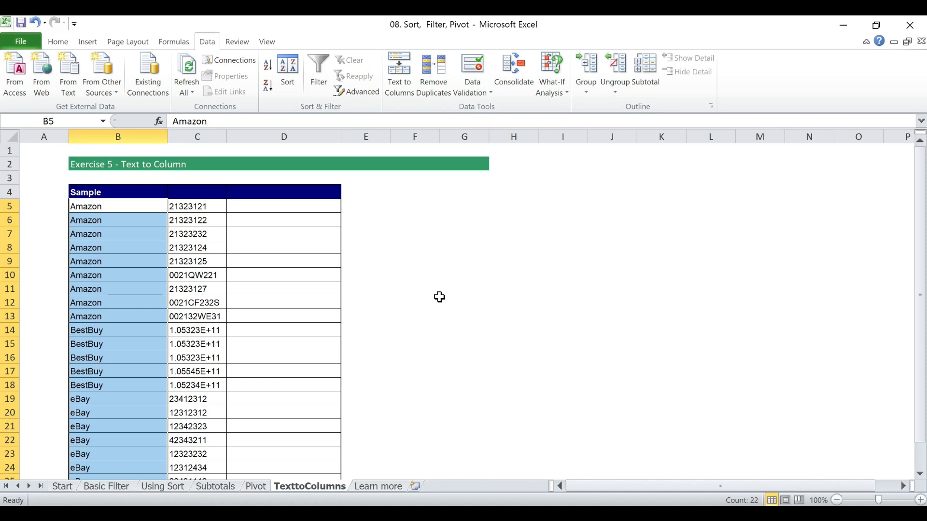
key(Up)
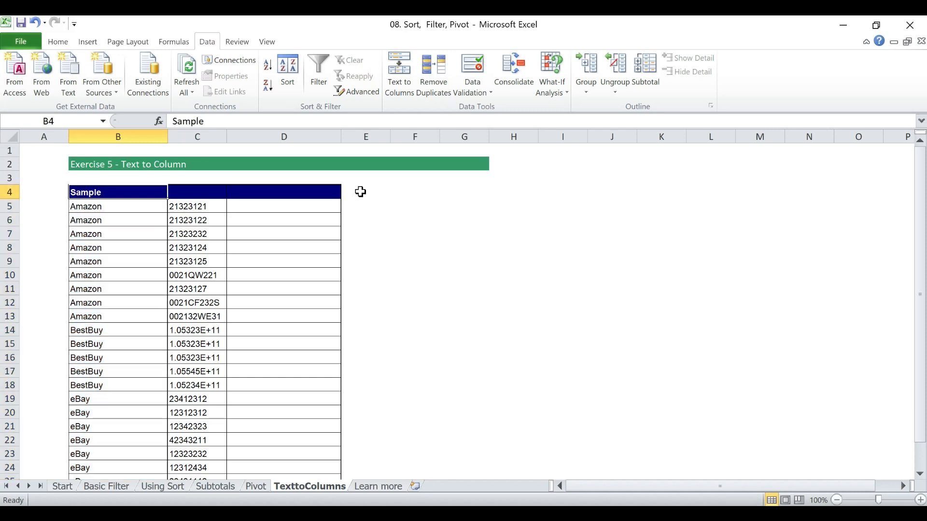
key(ctrl+Page_Down)
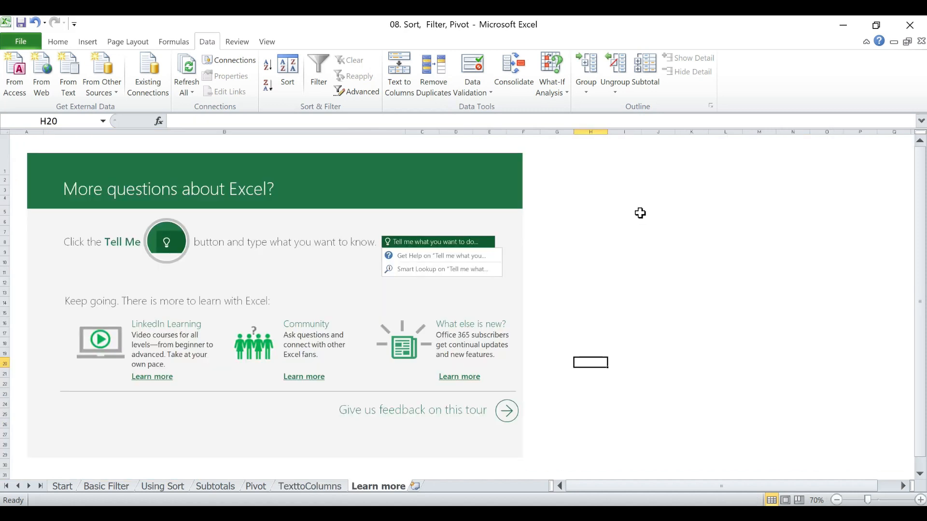